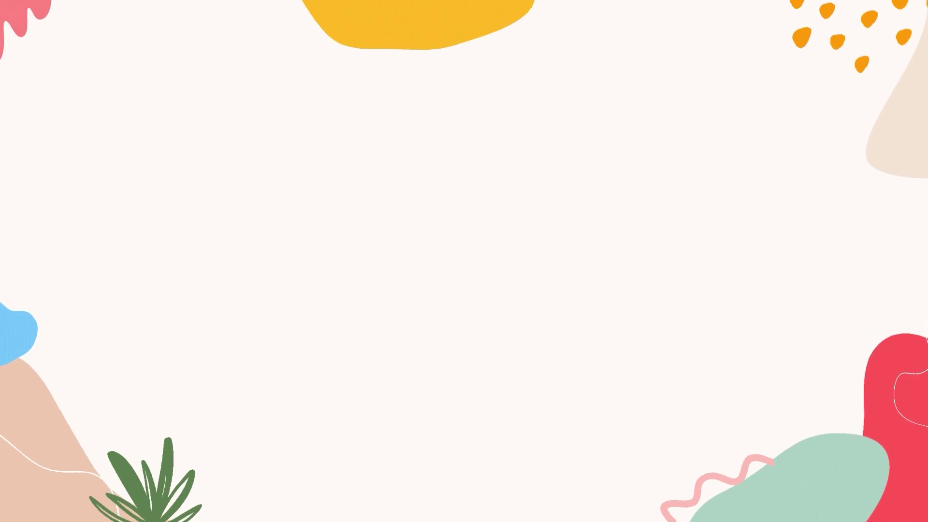
Examine the gardening T-shirt listings and the competition results for the keyword Garden, and open the Trademarks section.
scroll(464, 271, down, 10)
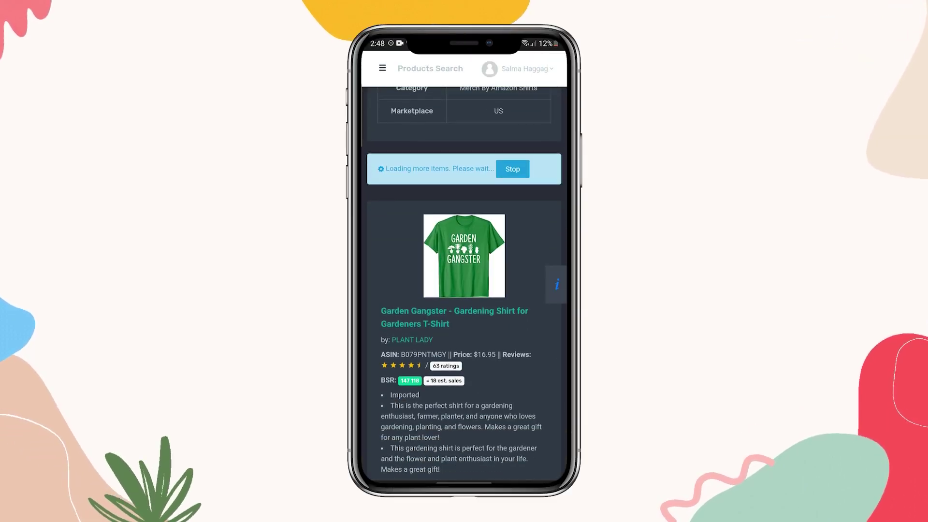
scroll(464, 271, down, 15)
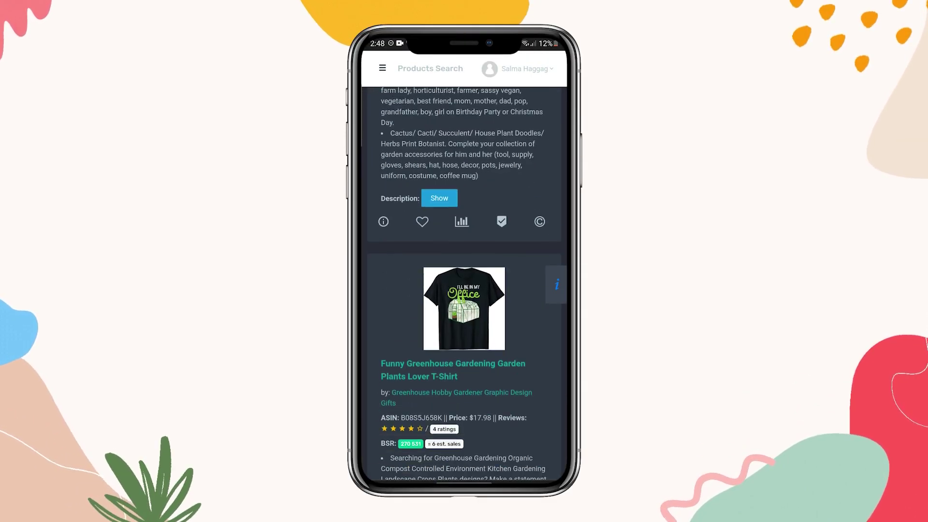
scroll(464, 271, down, 15)
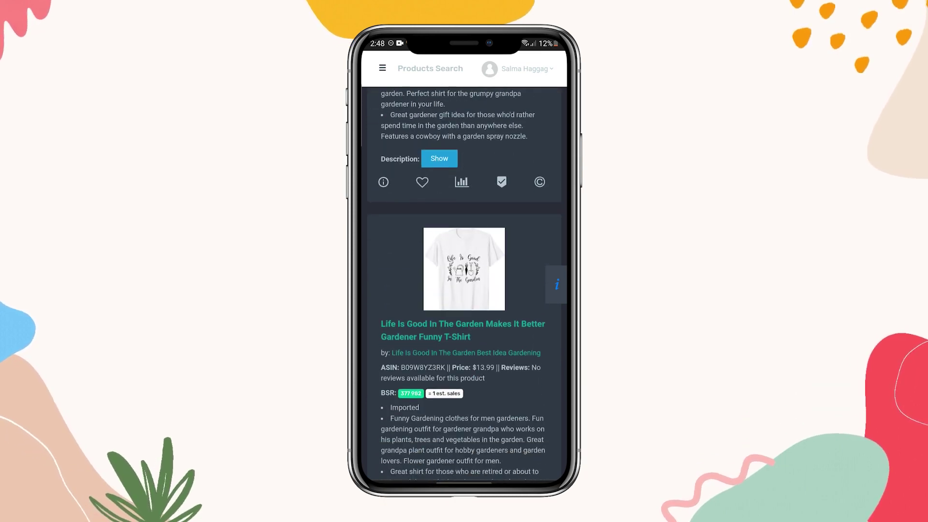
scroll(464, 271, down, 5)
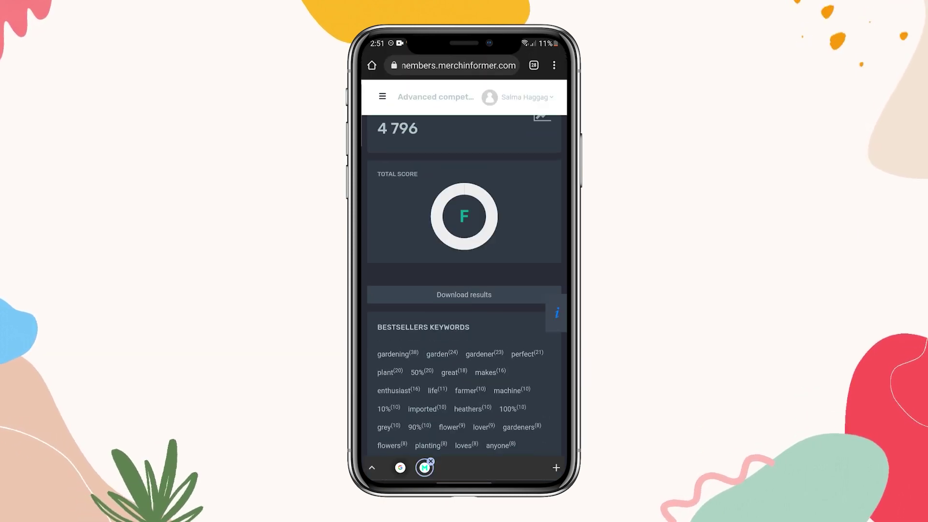
scroll(464, 271, up, 5)
scroll(464, 270, down, 3)
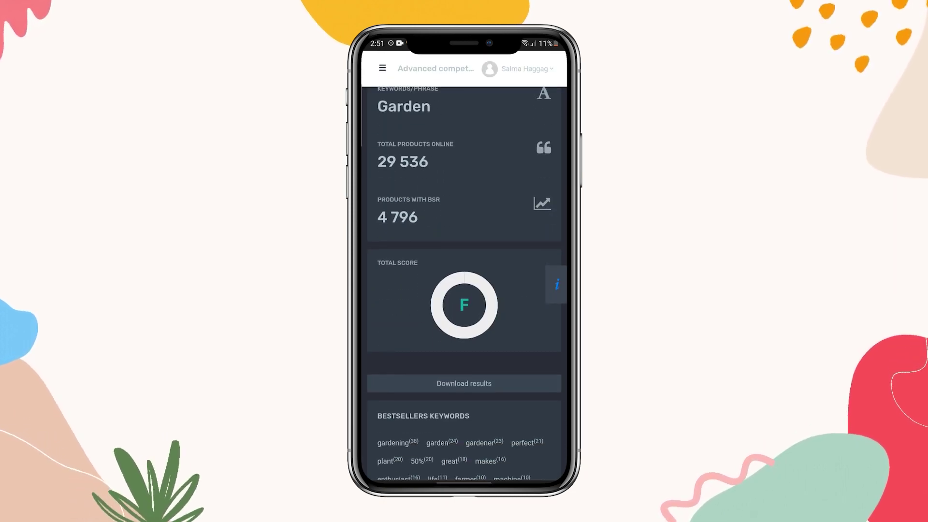
click(383, 68)
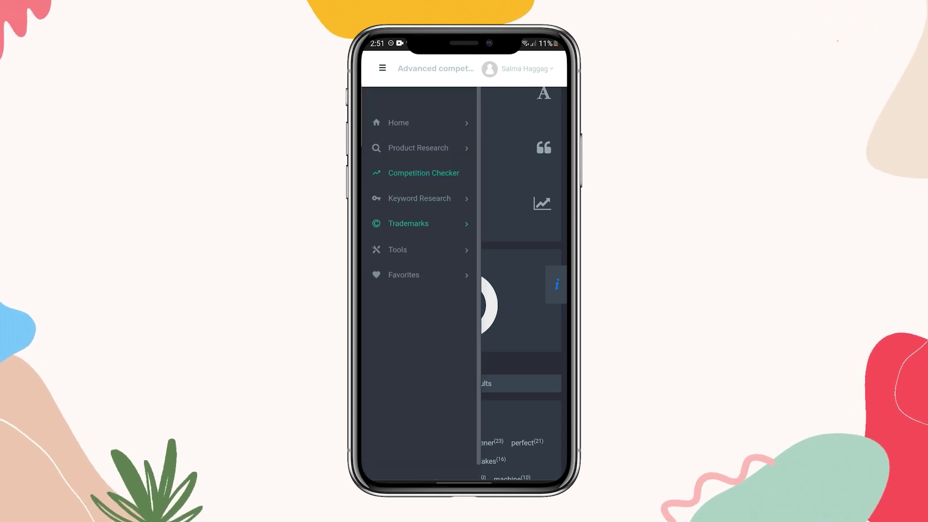
click(409, 224)
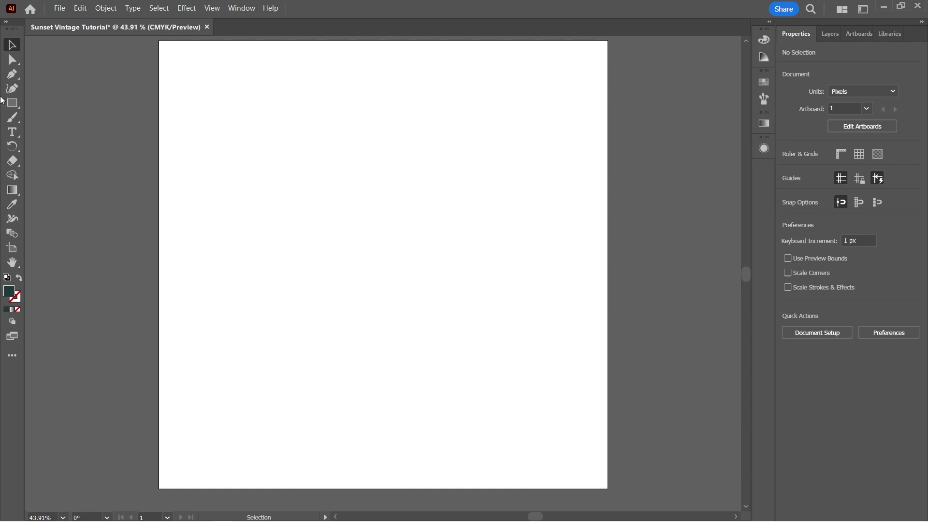
Make the artboard display black by enabling Simulate Colored Paper in the document setup and setting the first transparency grid colour to black.
click(59, 8)
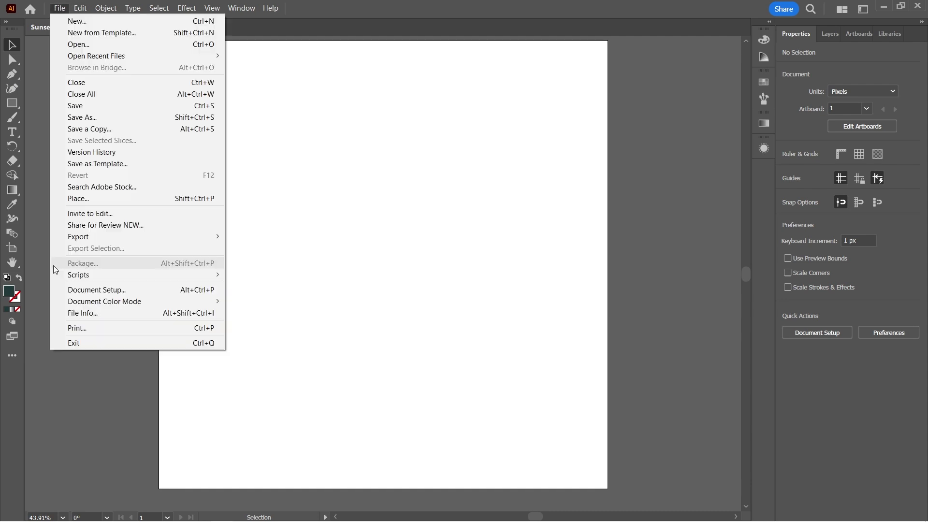
click(62, 291)
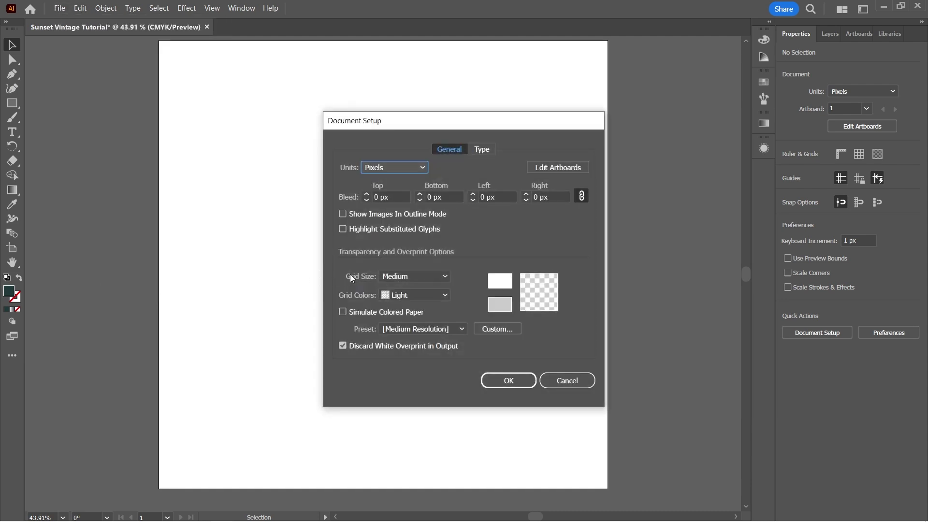
click(343, 312)
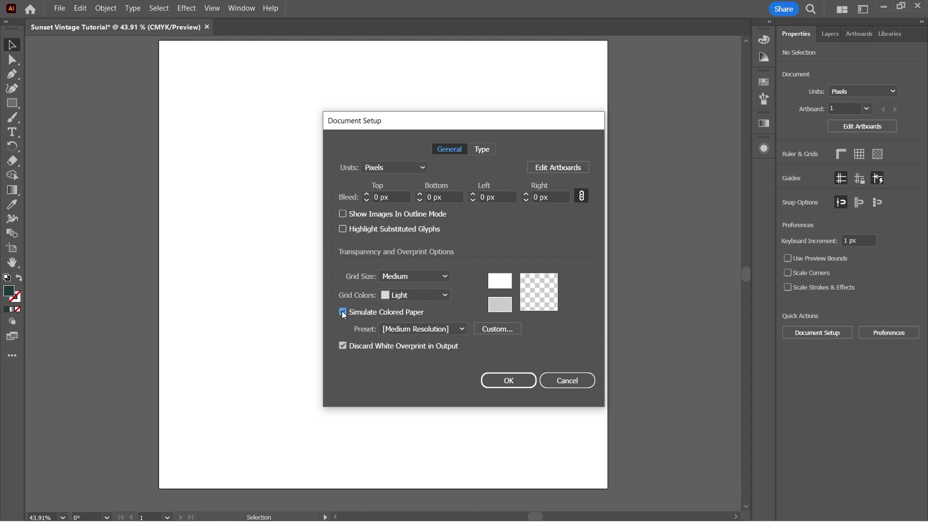
click(500, 280)
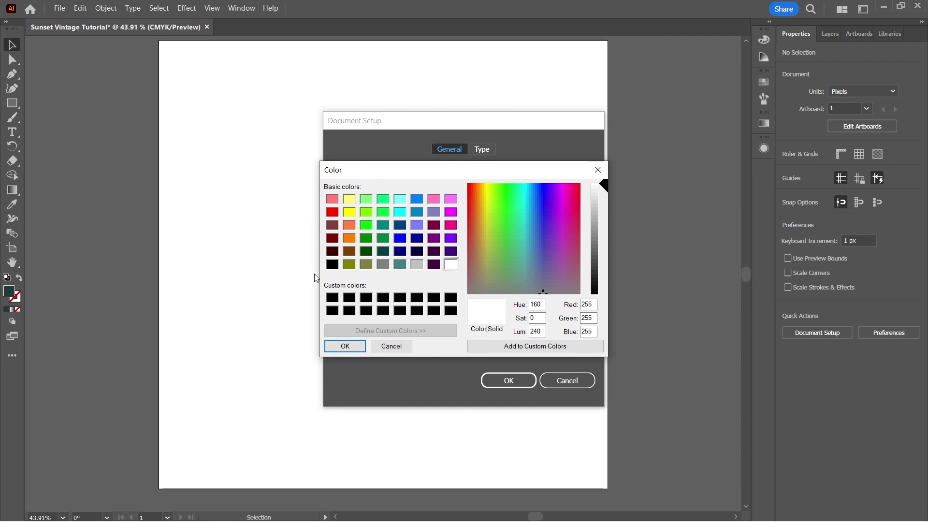
click(335, 267)
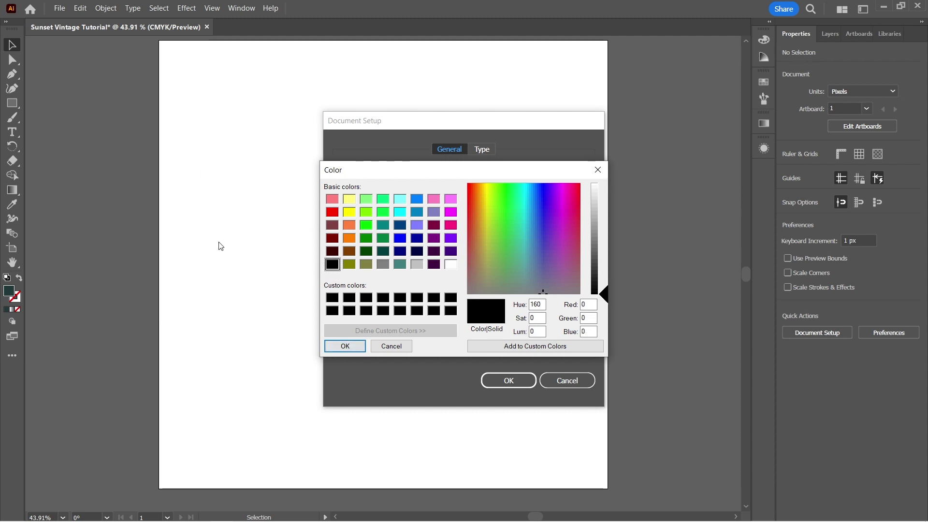
click(345, 346)
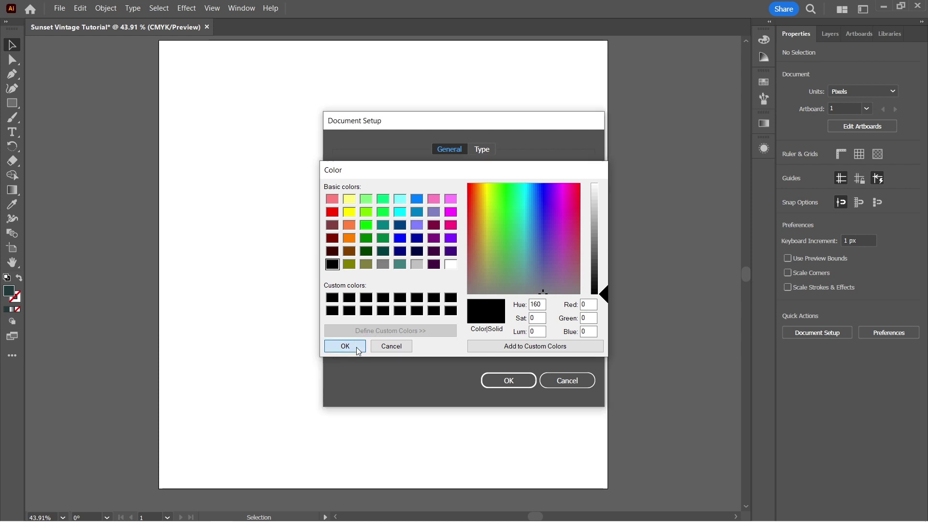
click(489, 375)
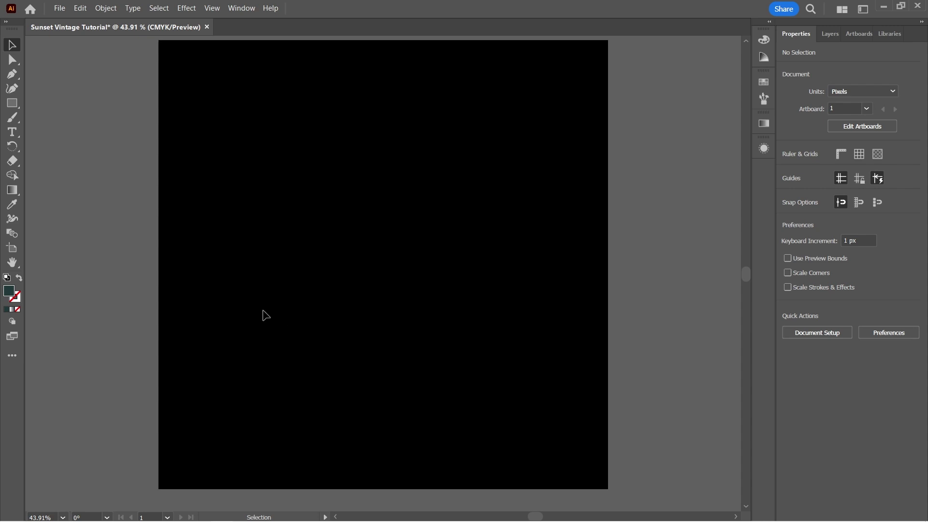
Draw a circle about 442 px in diameter and move it into the upper-left area of the artboard.
drag(12, 102, 51, 116)
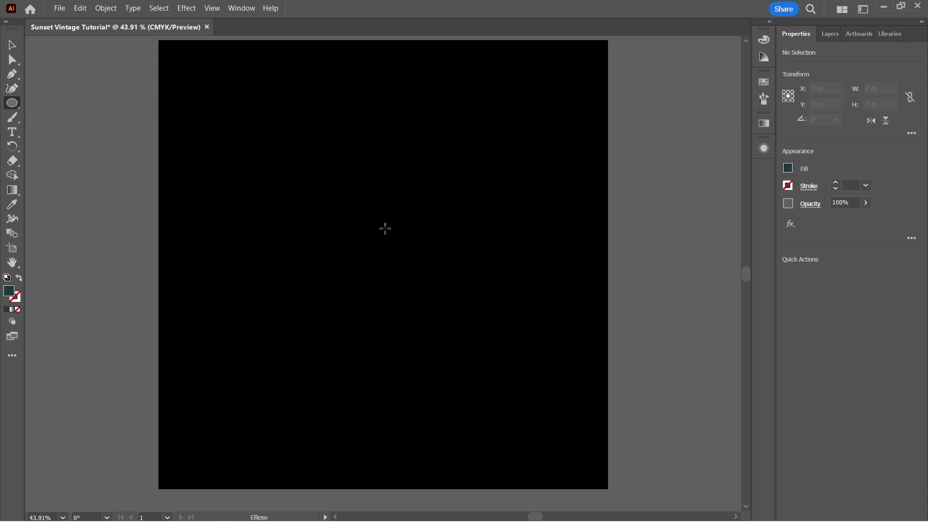
drag(384, 227, 567, 410)
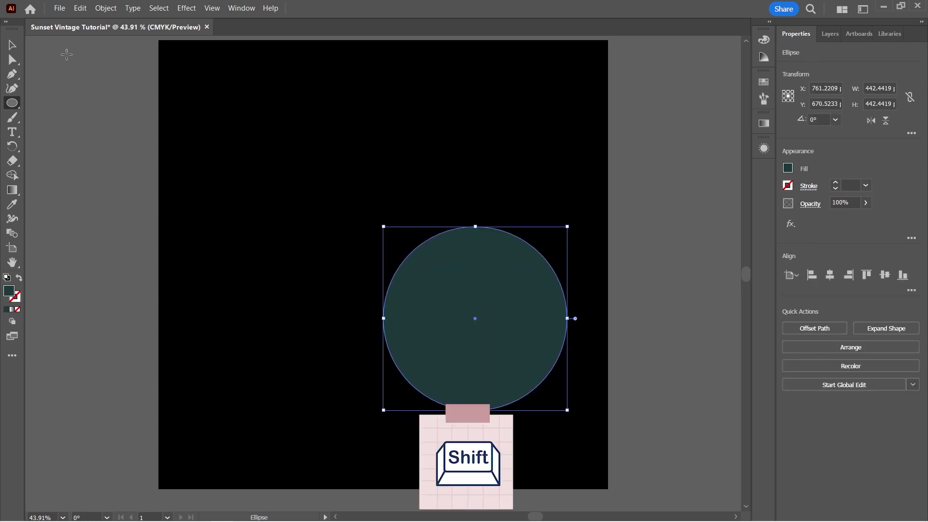
click(13, 49)
drag(428, 307, 288, 201)
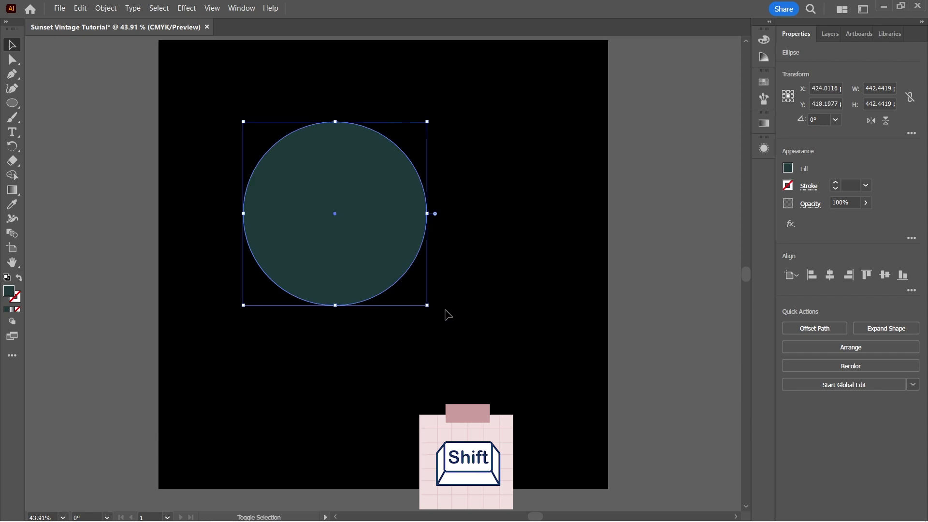
Enlarge the circle proportionally to about 756 px in diameter and move it near the middle of the artboard.
drag(425, 308, 586, 430)
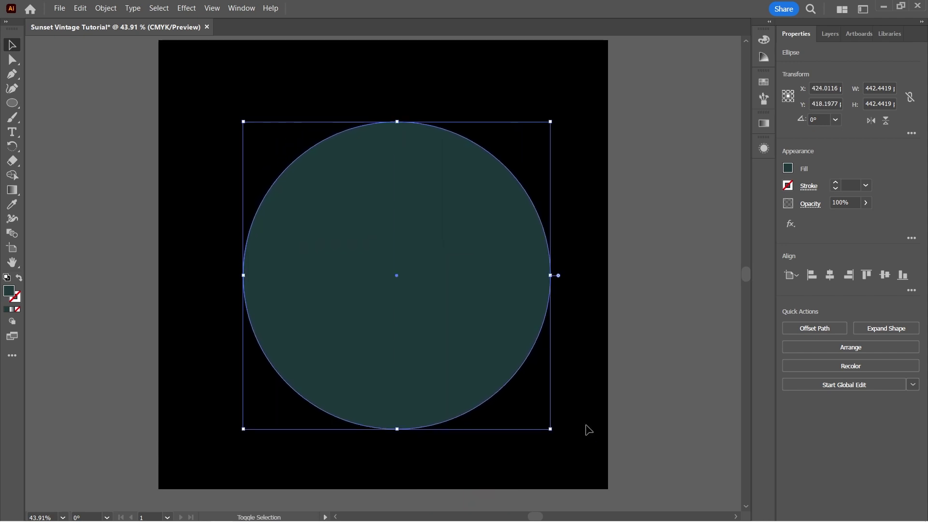
drag(243, 121, 235, 113)
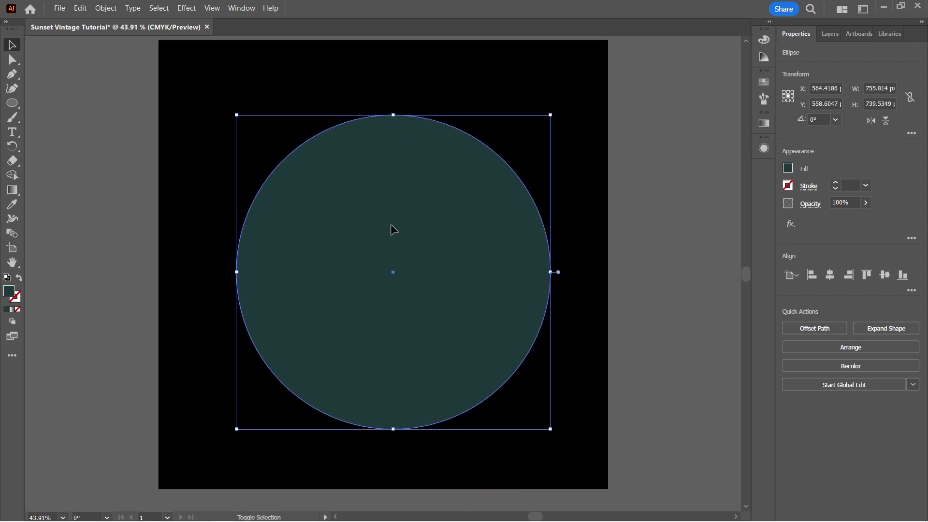
mouse_move(391, 224)
mouse_down()
mouse_move(346, 195)
mouse_move(379, 199)
mouse_move(389, 212)
mouse_up()
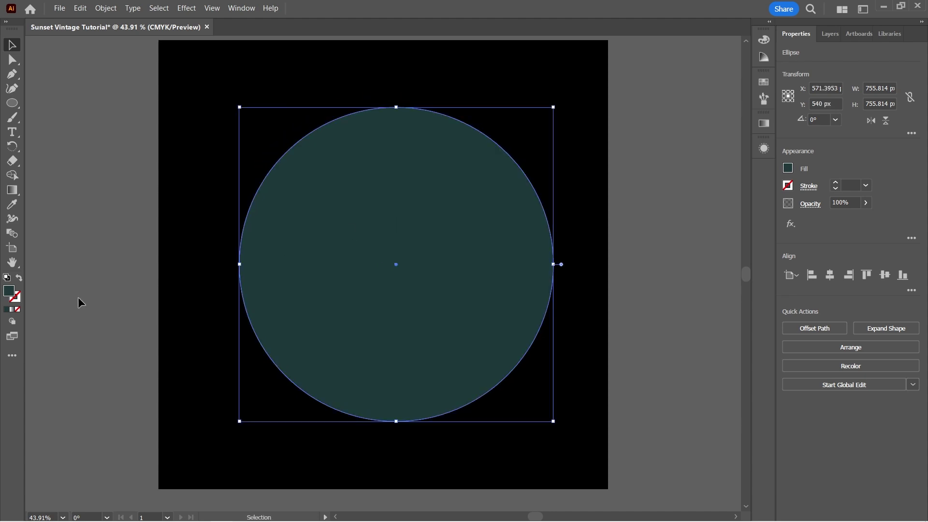
Fill the circle with the colour #DAEAEA and nudge it to about X 564 px, Y 549 px.
double_click(9, 292)
text(DAEAEB)
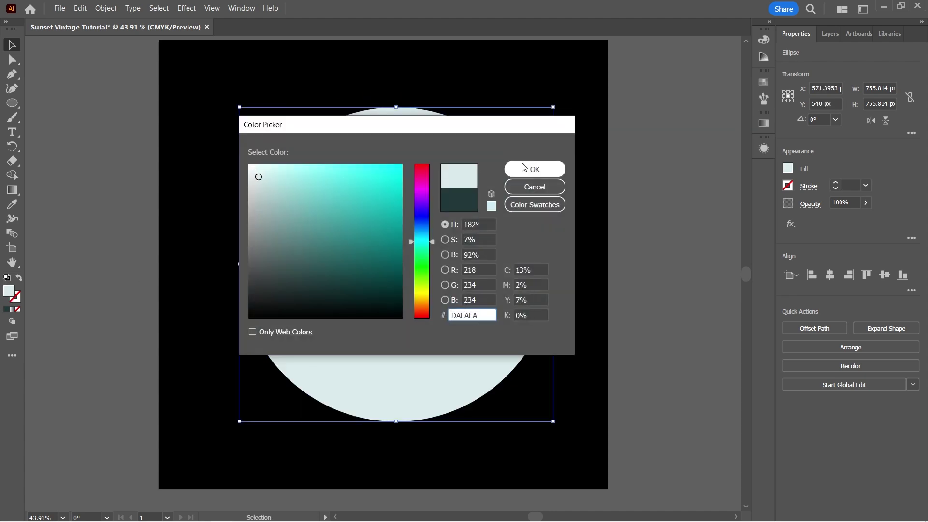
click(510, 169)
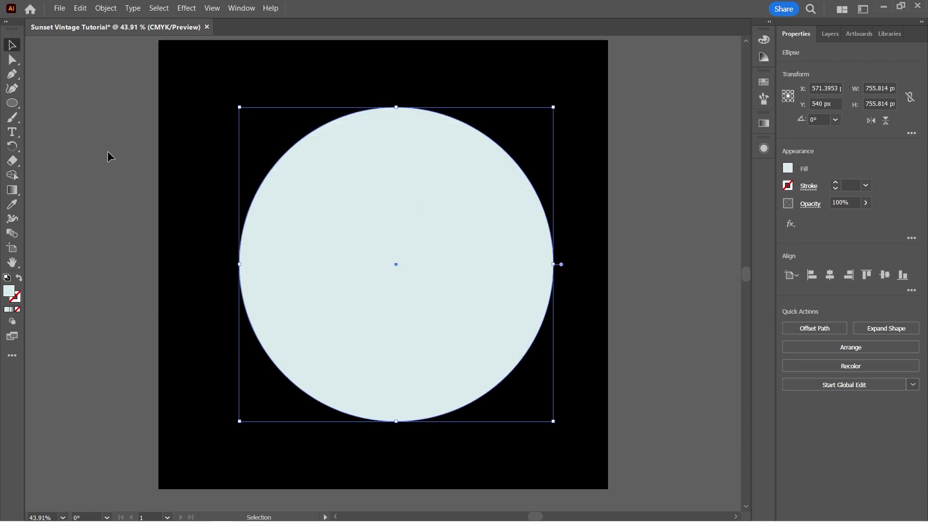
click(155, 145)
mouse_move(370, 219)
mouse_down()
mouse_move(367, 210)
mouse_move(368, 224)
mouse_up()
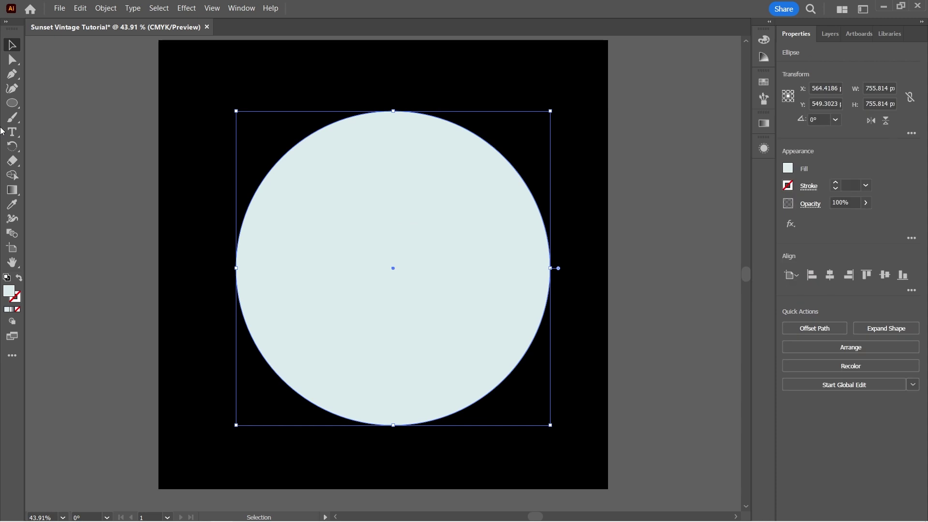
Draw a wide rectangle about 1023 by 333 px covering the lower part of the circle.
click(5, 104)
click(53, 100)
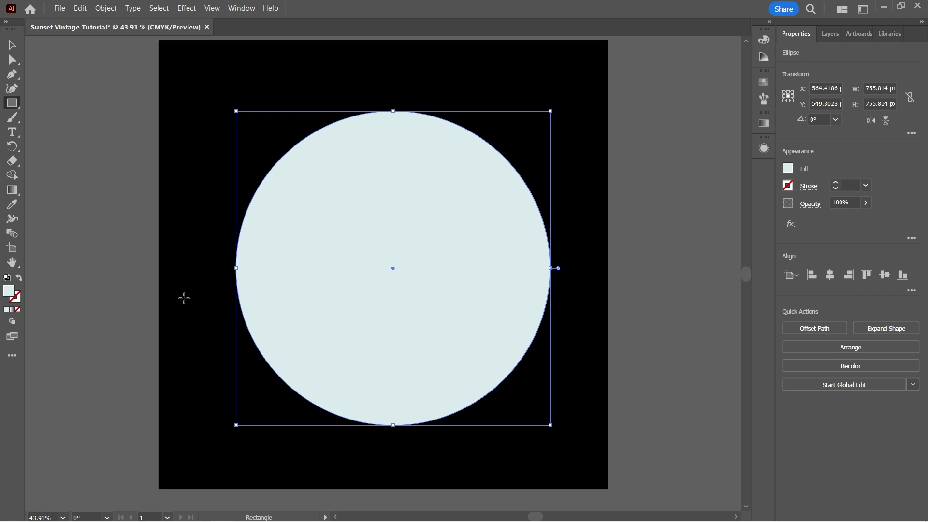
drag(184, 297, 610, 437)
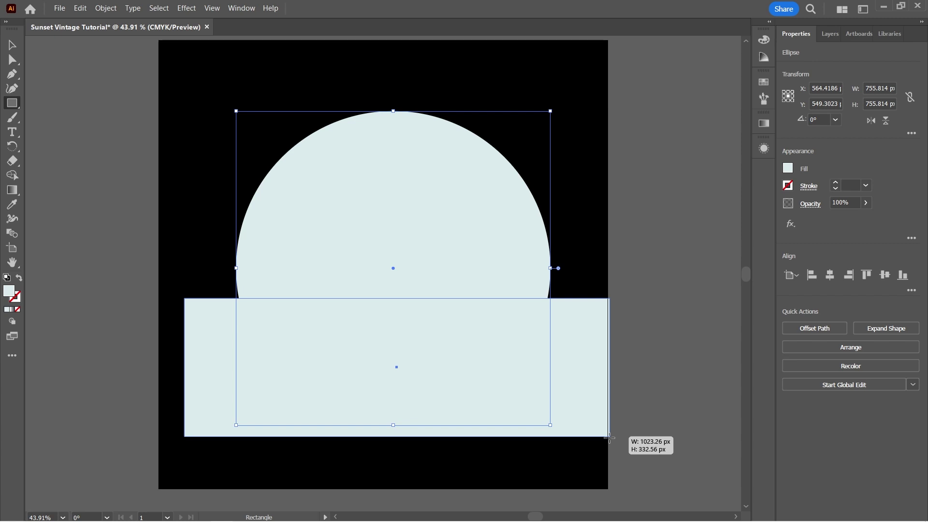
drag(609, 438, 610, 438)
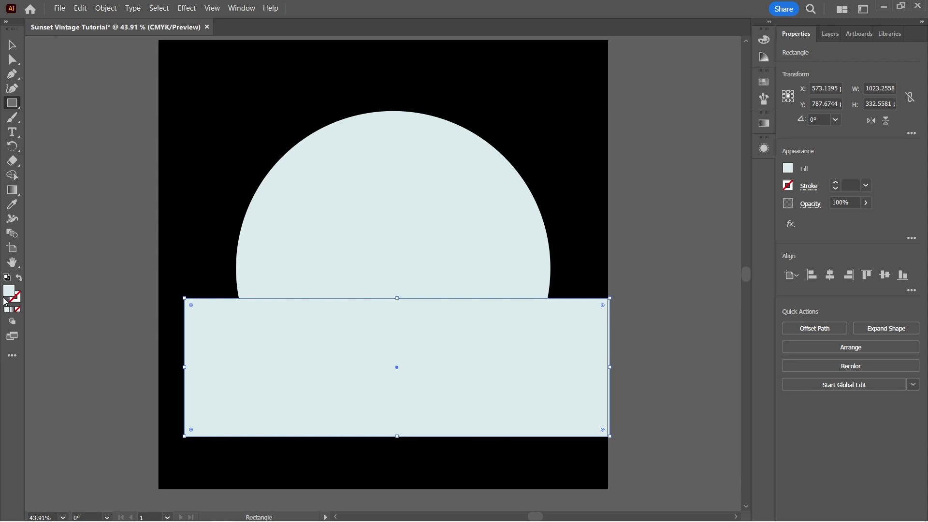
Recolour the rectangle with the muted grey-green shade from the Color Guide's suggestions.
key(shift+F3)
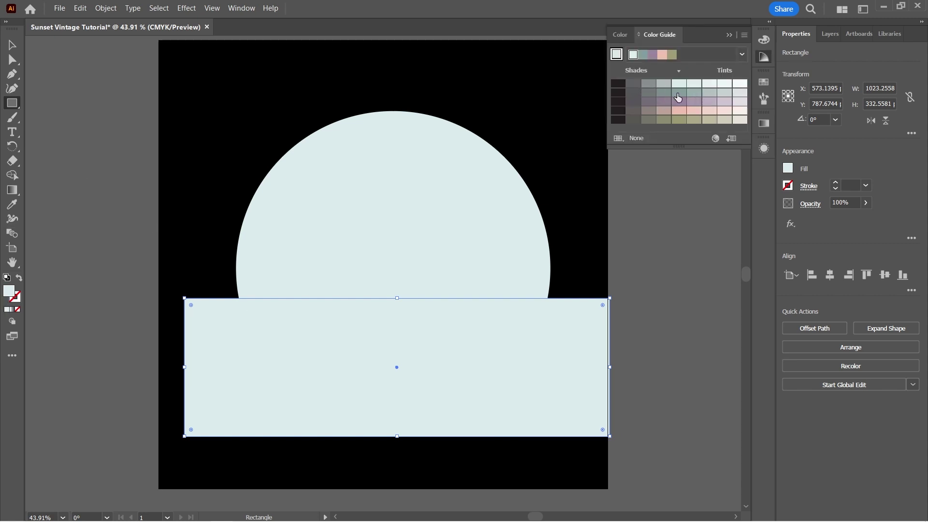
click(678, 93)
click(13, 45)
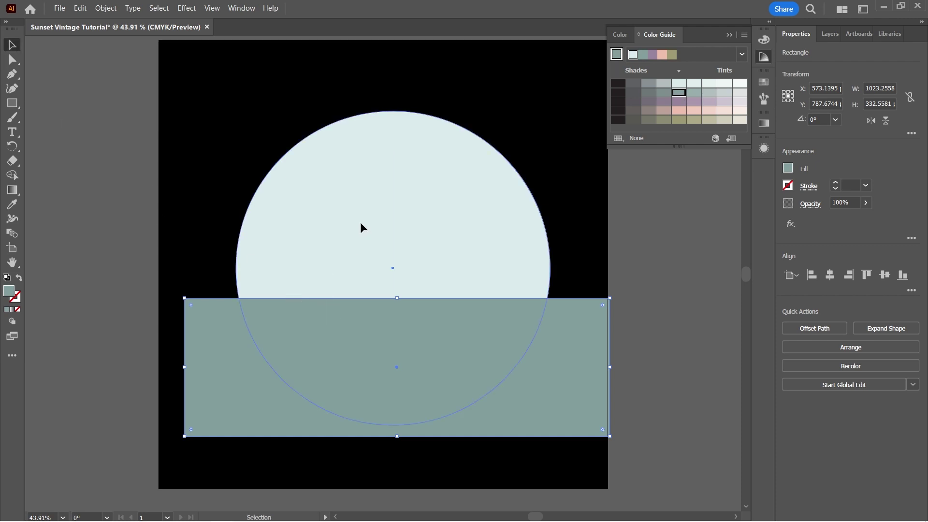
Draw a thin horizontal strip about 807 by 8 px across the circle, just above the large rectangle.
key(m)
drag(219, 273, 554, 276)
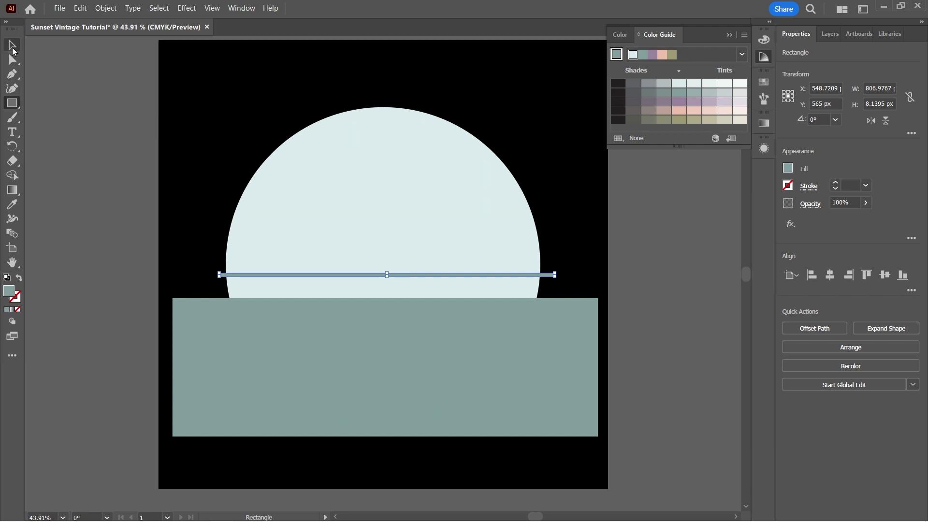
Duplicate the thin strip and place the copy above the original with a gap of about 52 px.
click(12, 45)
key(a)
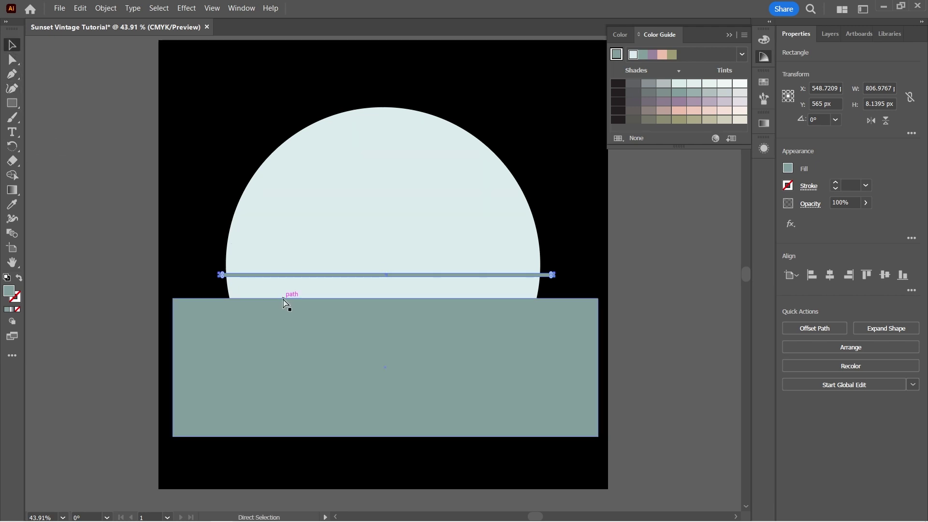
key(v)
key(a)
key(v)
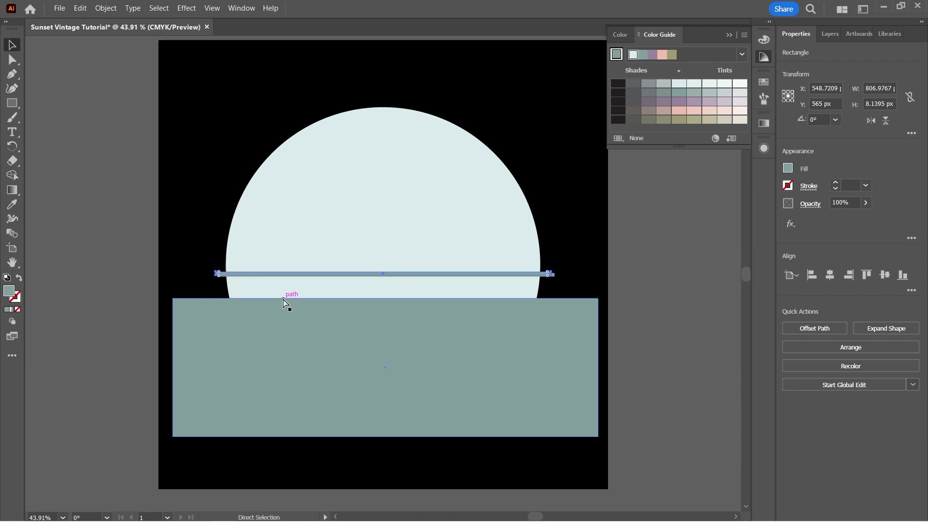
key(ctrl+c)
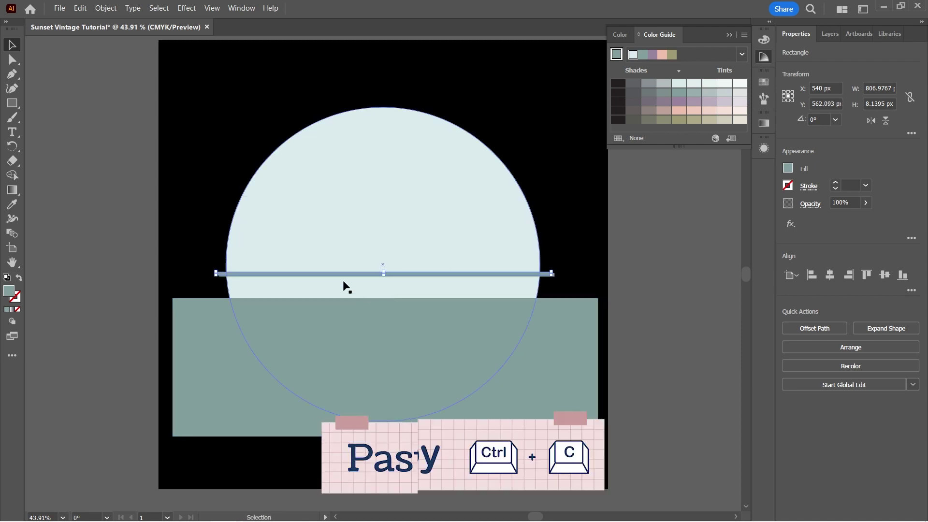
key(ctrl+v)
drag(344, 272, 341, 247)
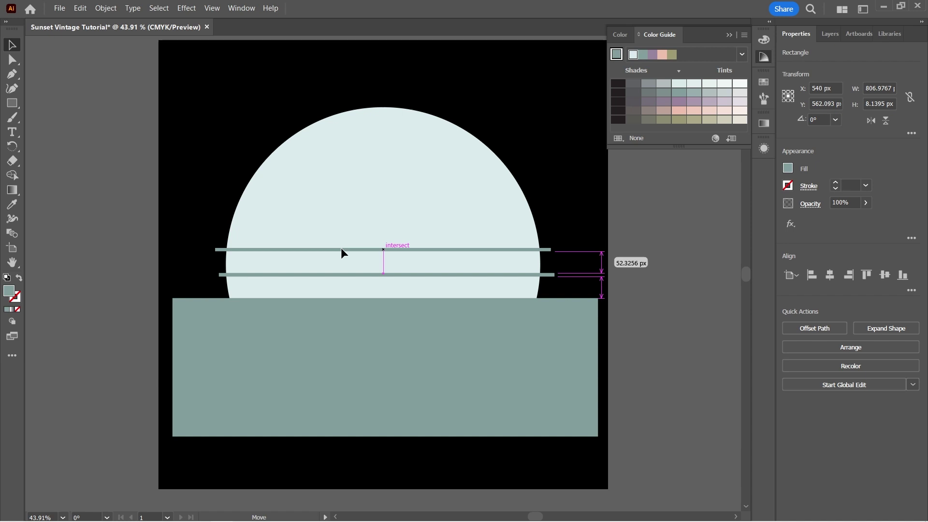
Try to shift the upper strip sideways so its ends line up with the strip below, and undo the shift.
drag(340, 248, 382, 251)
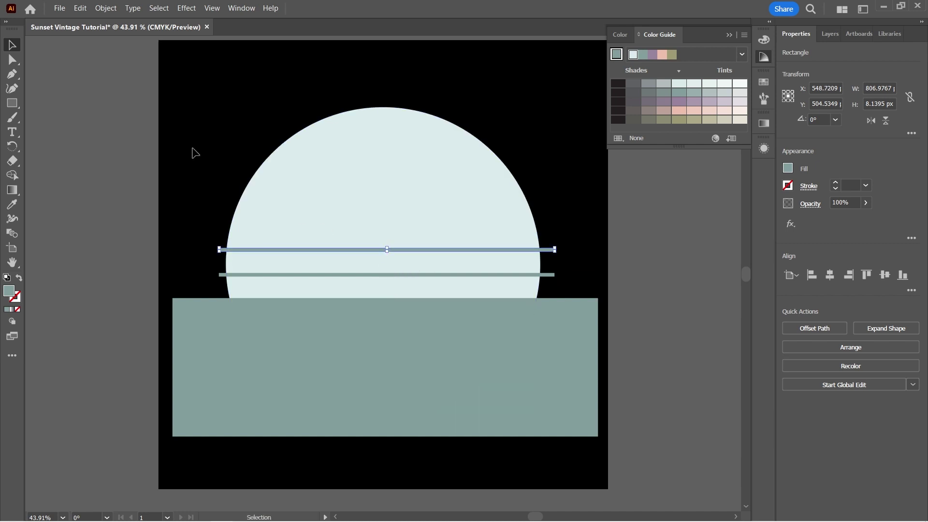
key(ctrl+z)
click(304, 274)
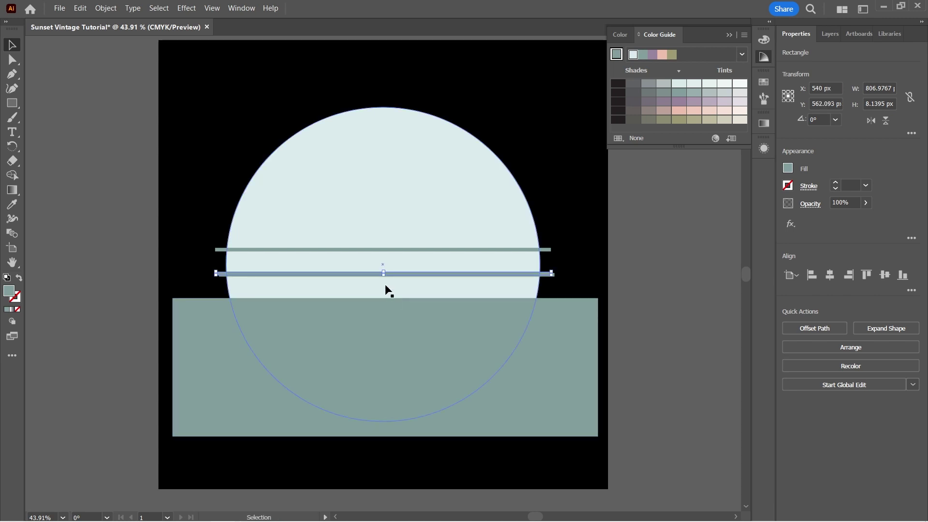
Duplicate the thin strip upward at equal spacing until seven strips cross the circle above the large rectangle.
key(ctrl+c)
key(ctrl+v)
drag(369, 270, 367, 226)
drag(301, 278, 332, 130)
key(ctrl+shift+a)
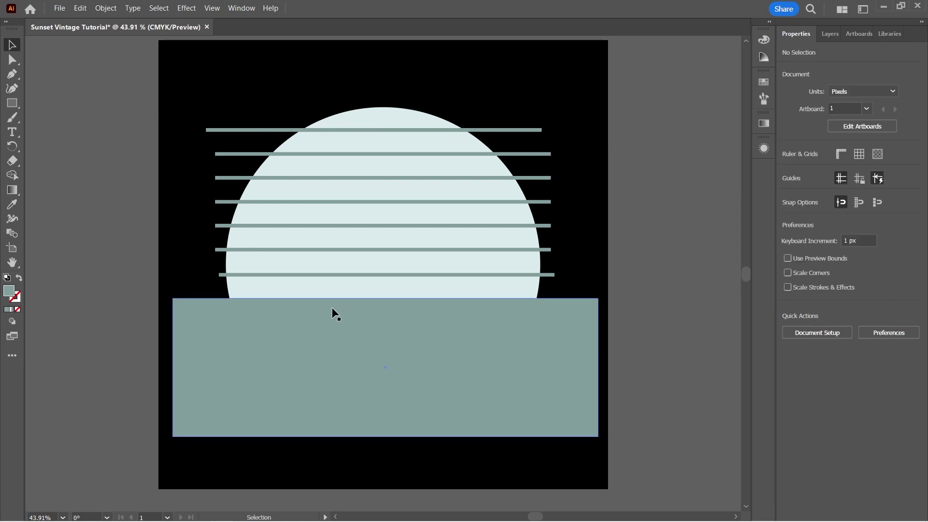
Cut the strips and the rectangle out of the circle with Minus Front, and move the resulting striped sun down about 59 px.
drag(119, 84, 594, 385)
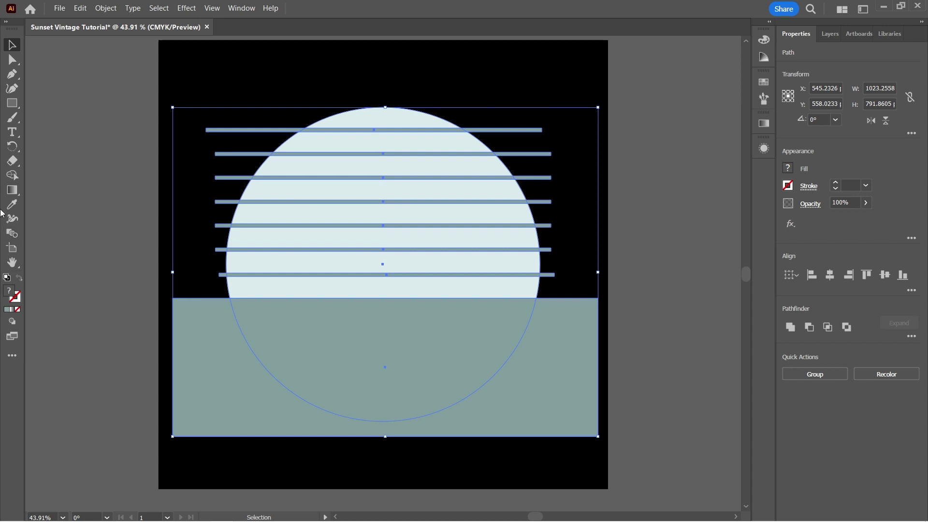
click(13, 177)
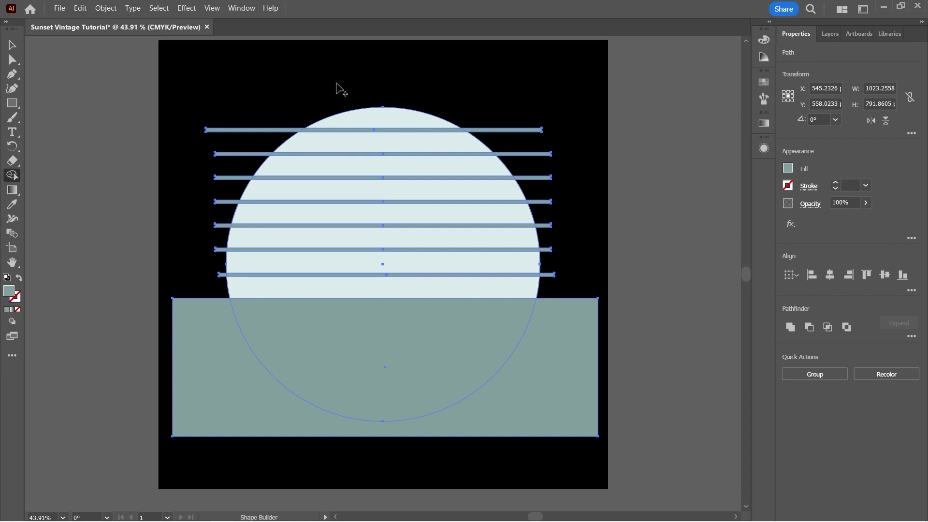
click(247, 9)
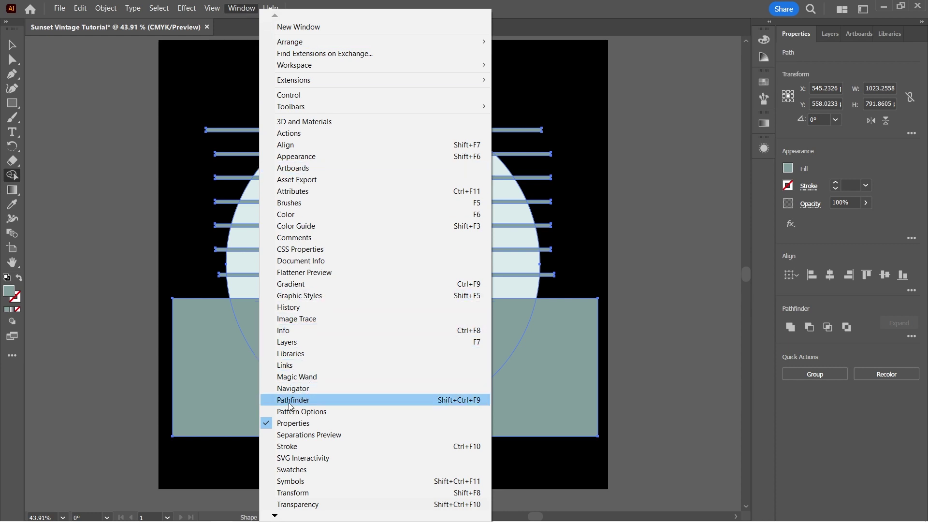
click(243, 7)
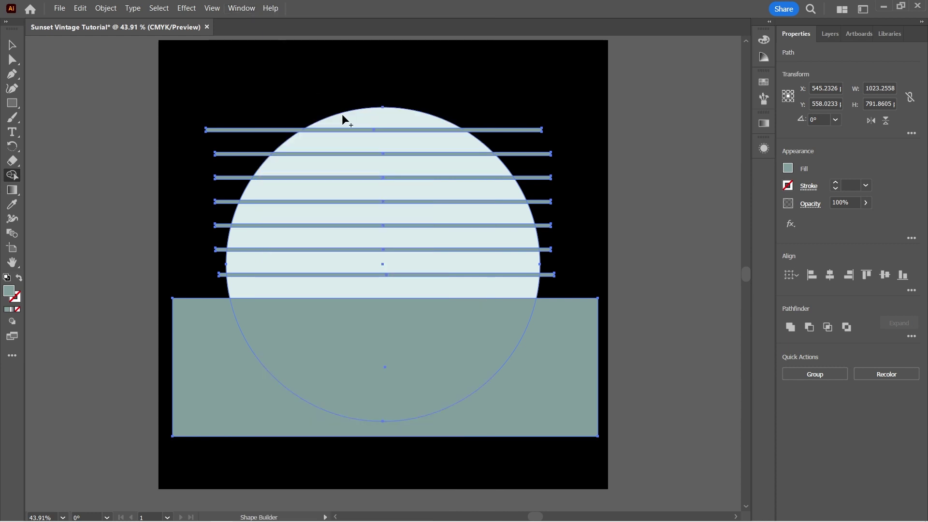
click(808, 326)
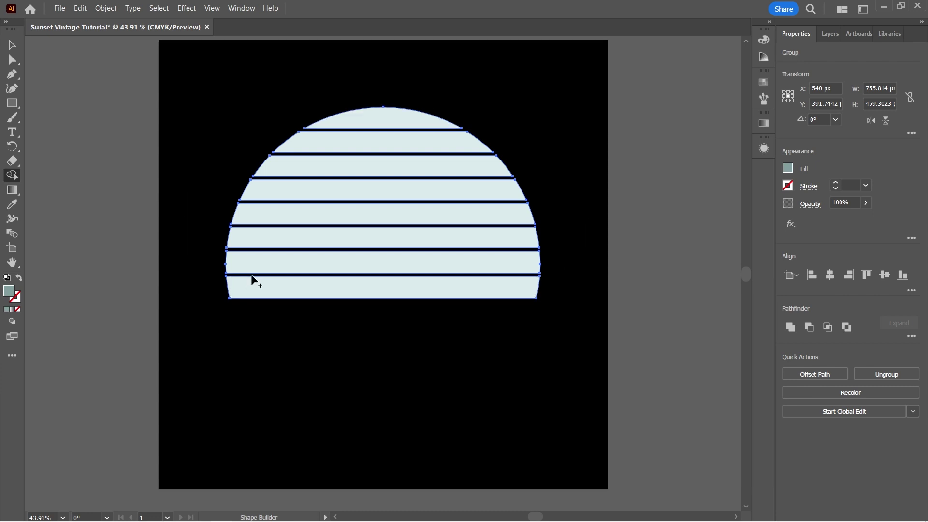
click(13, 44)
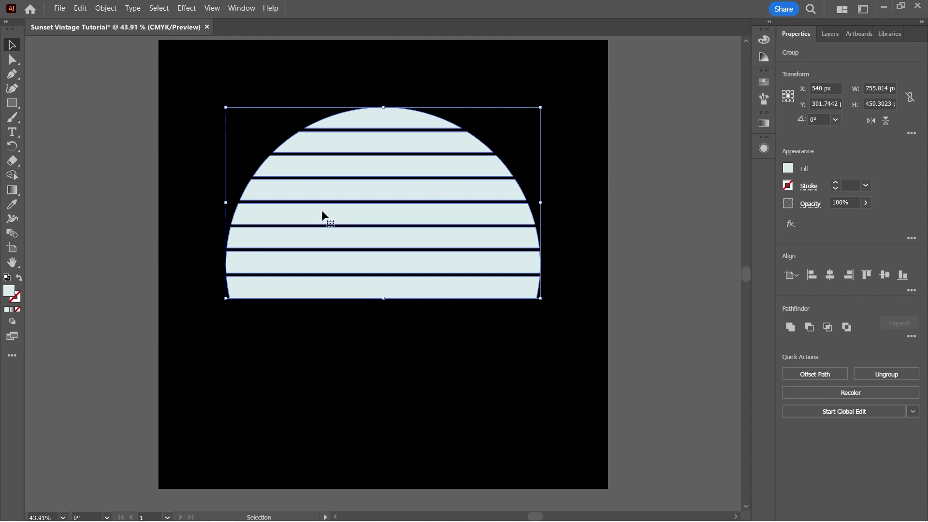
drag(321, 211, 321, 243)
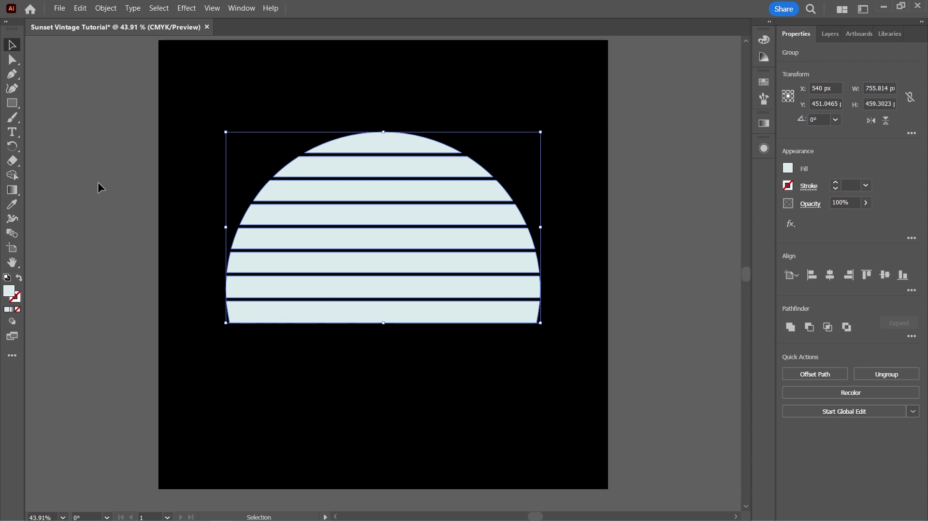
Show the Colors layer and fill the sun's bottom stripe with the second-darkest green sampled from its swatches.
click(830, 33)
click(788, 67)
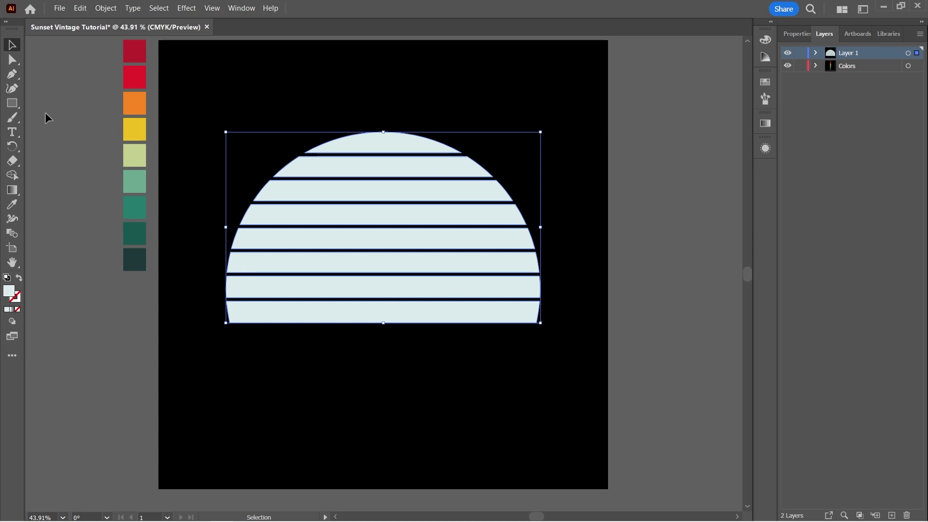
click(12, 60)
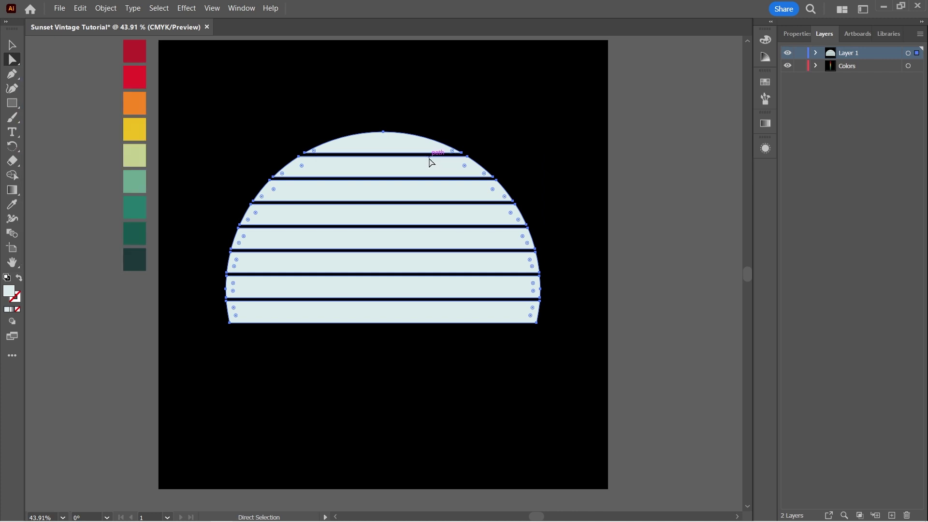
click(668, 154)
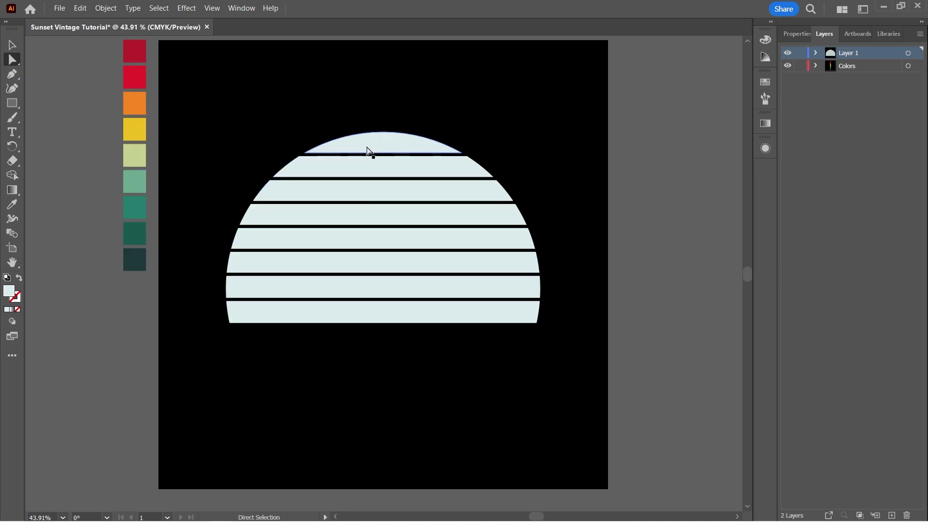
click(290, 311)
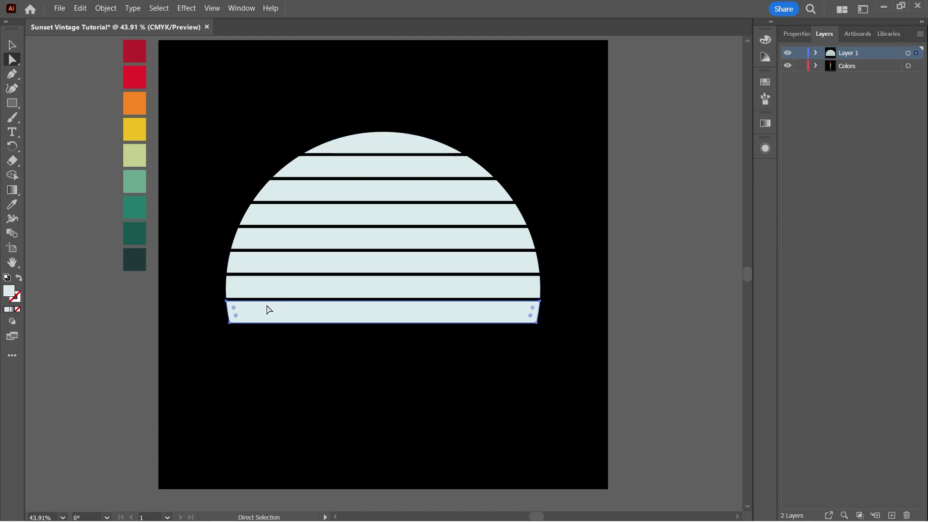
key(i)
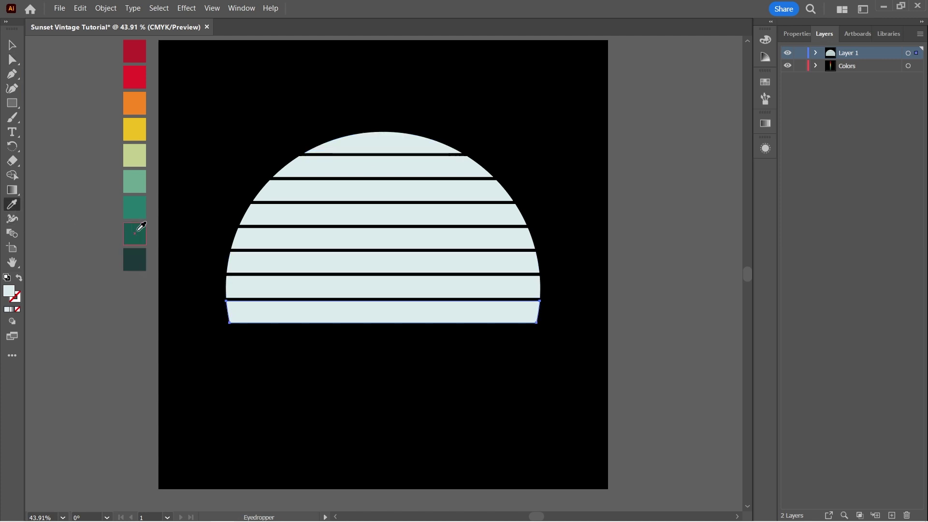
click(145, 236)
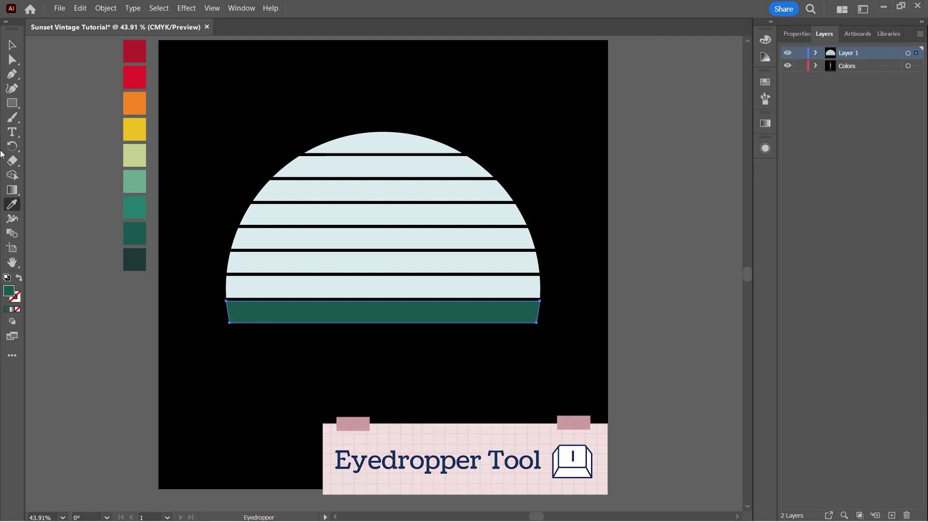
Fill the second stripe from the bottom with the medium green swatch using the Eyedropper.
click(17, 52)
click(12, 61)
click(252, 288)
key(i)
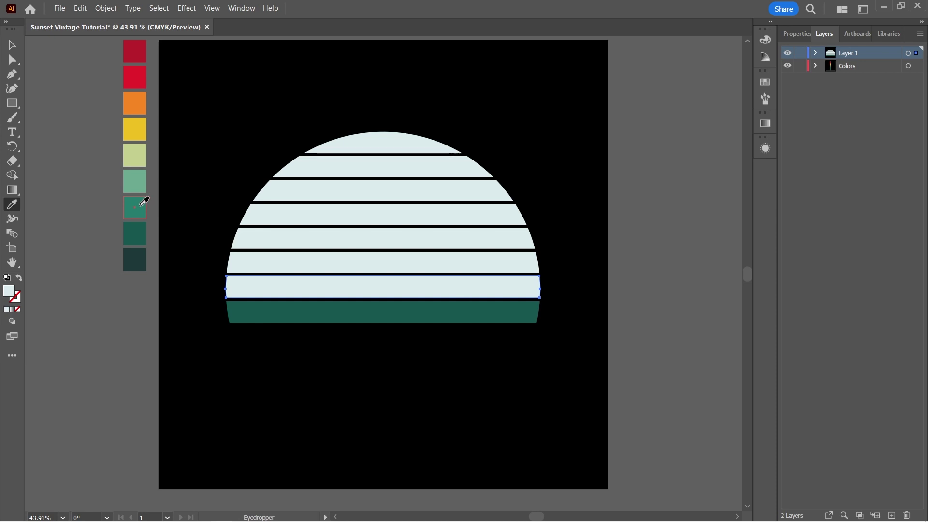
click(143, 203)
Fill the next three stripes going upward with the light green, pale yellow-green and yellow swatches.
key(ctrl+alt+bracketright)
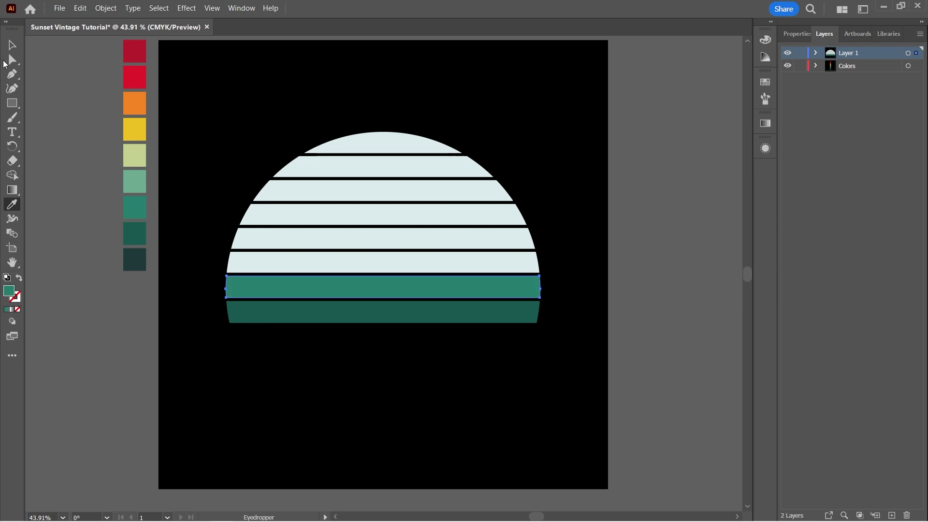
click(145, 179)
key(ctrl+alt+bracketright)
click(135, 155)
key(ctrl+alt+bracketright)
click(135, 130)
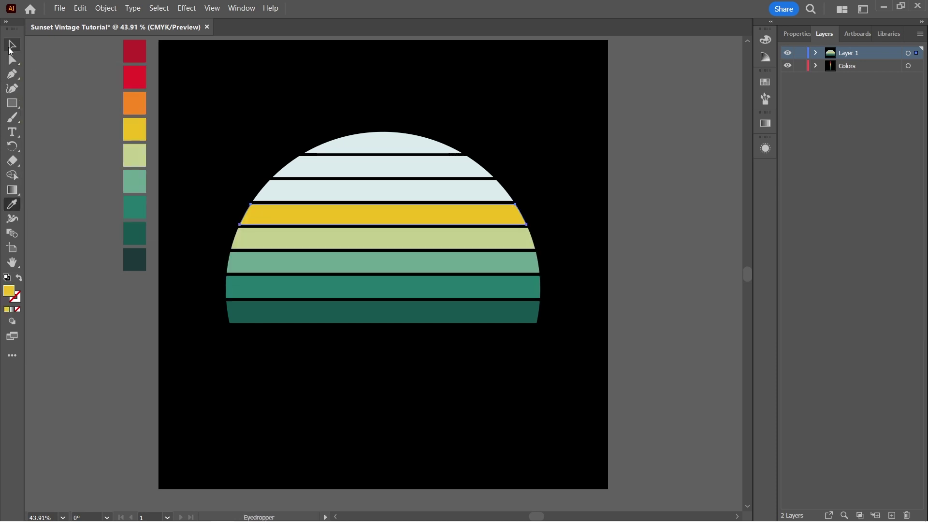
Fill the third stripe from the top with the orange swatch and the second one with the bright red swatch.
ctrl+click(338, 196)
click(135, 105)
click(12, 59)
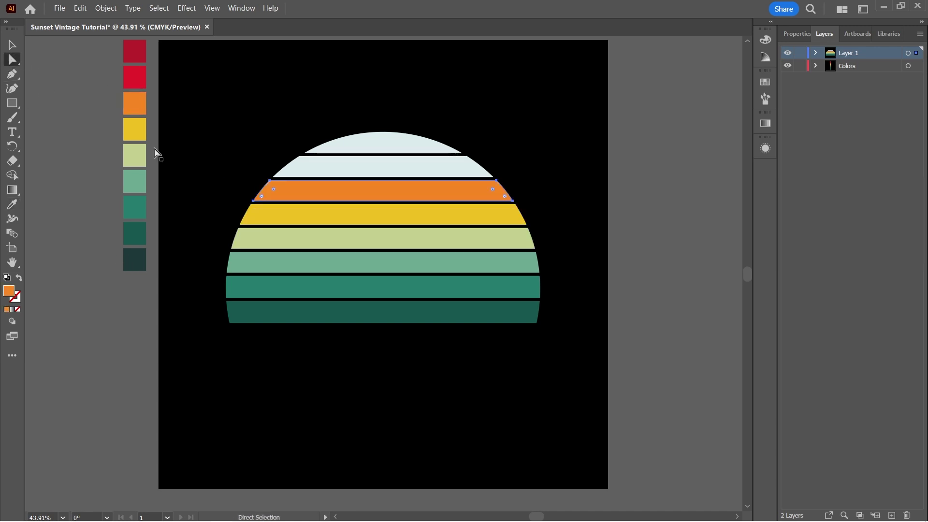
click(322, 176)
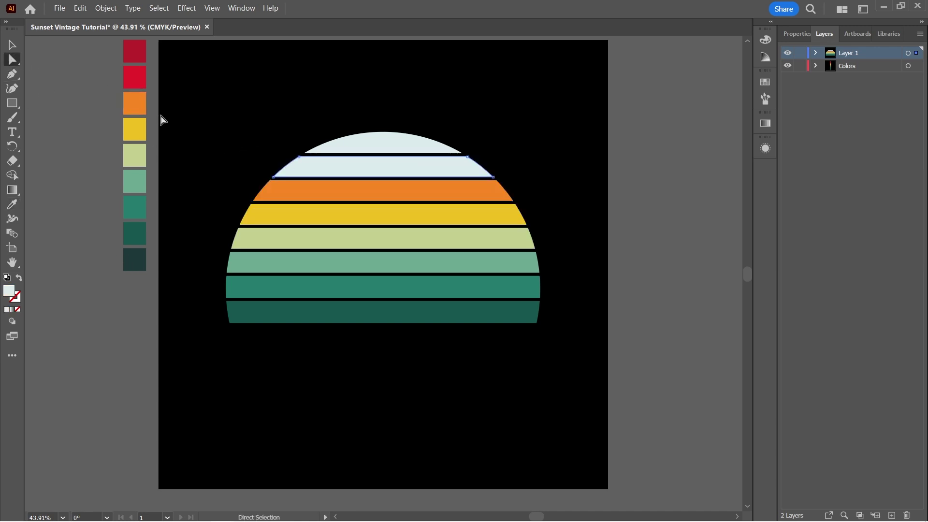
key(i)
click(135, 80)
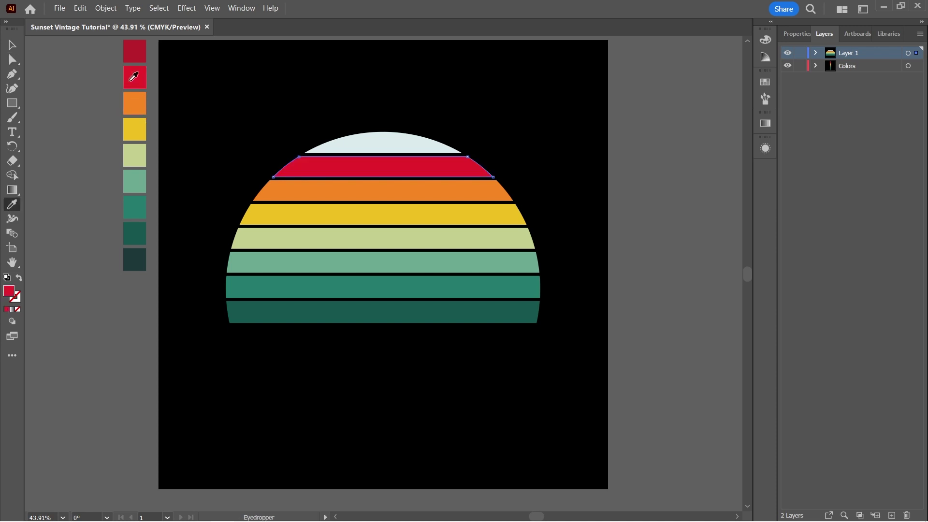
Fill the sun's topmost segment with the dark red swatch and deselect it.
click(16, 60)
click(346, 146)
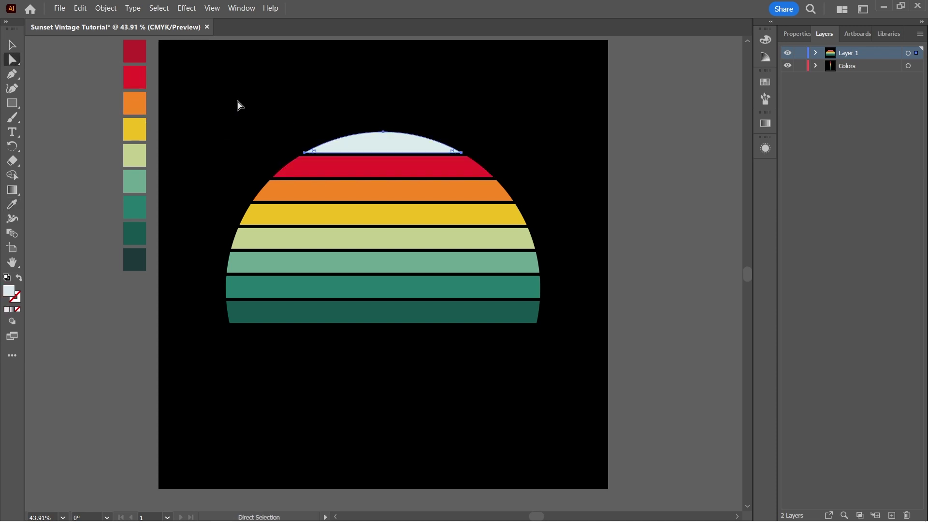
key(i)
click(131, 56)
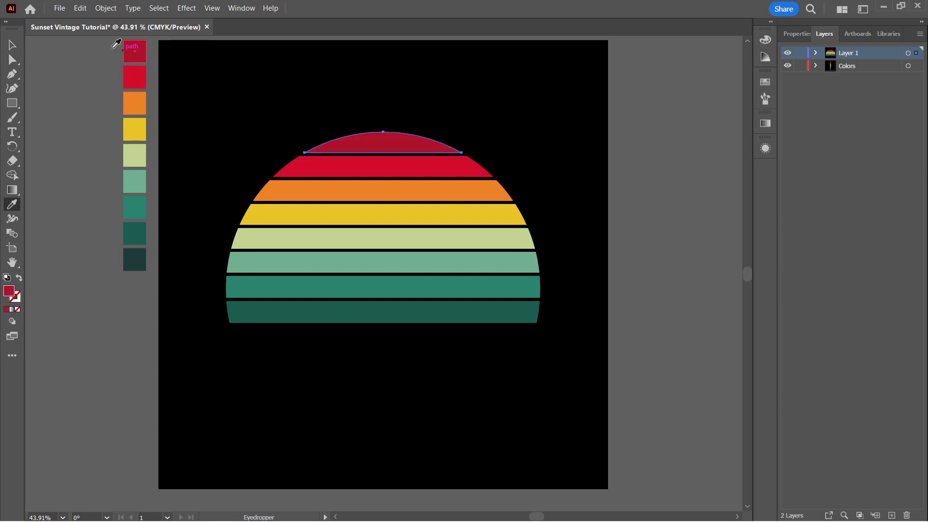
click(13, 43)
click(88, 144)
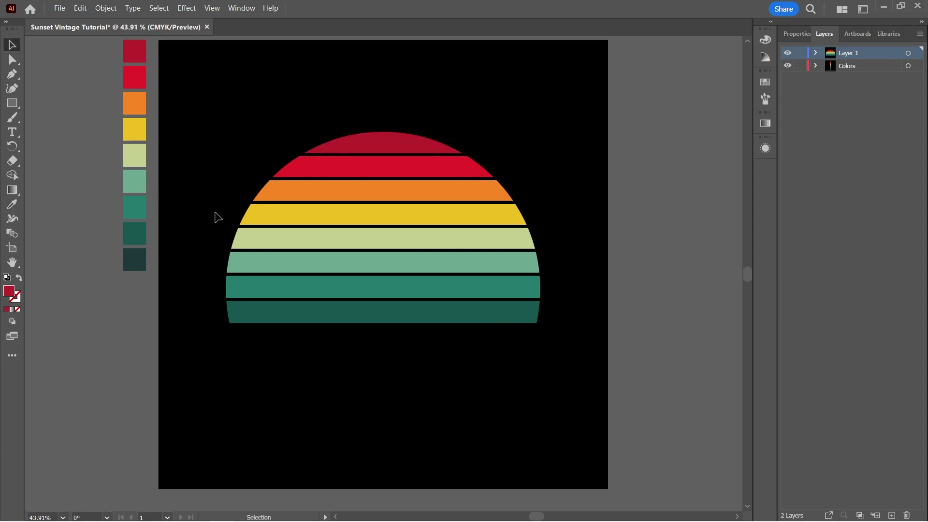
key(ctrl+a)
key(ctrl+0)
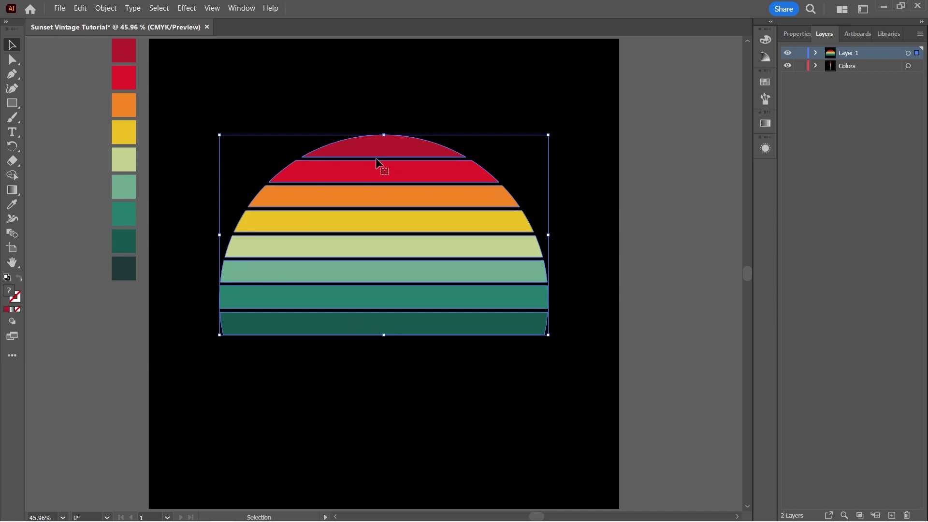
click(673, 247)
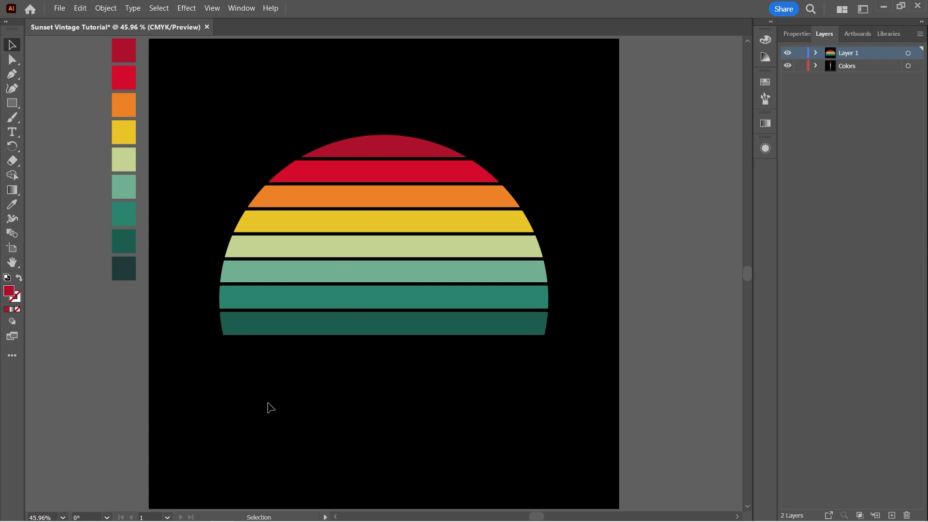
Place the Palm tree image from the Sunset Vintage folder over the sun, scaled down so the trunks meet the sun's flat base.
mouse_move(213, 513)
click(243, 513)
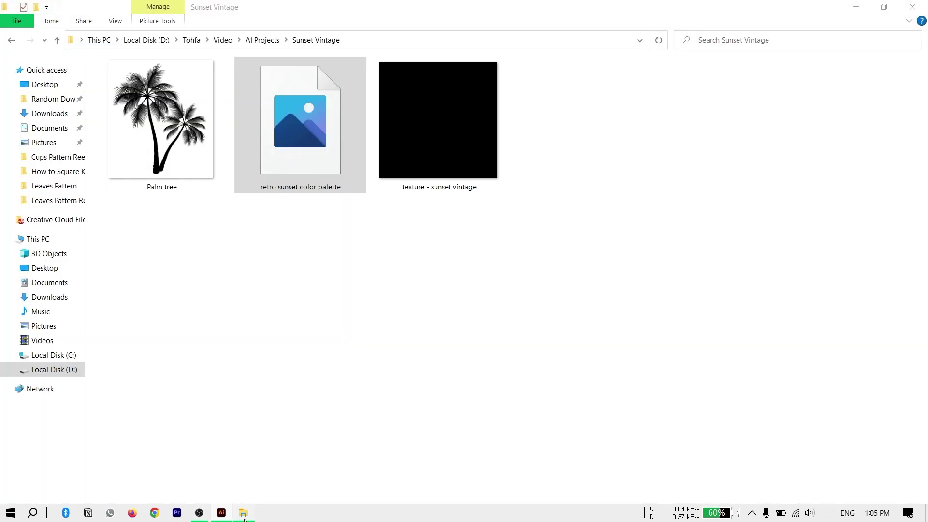
drag(162, 126, 274, 356)
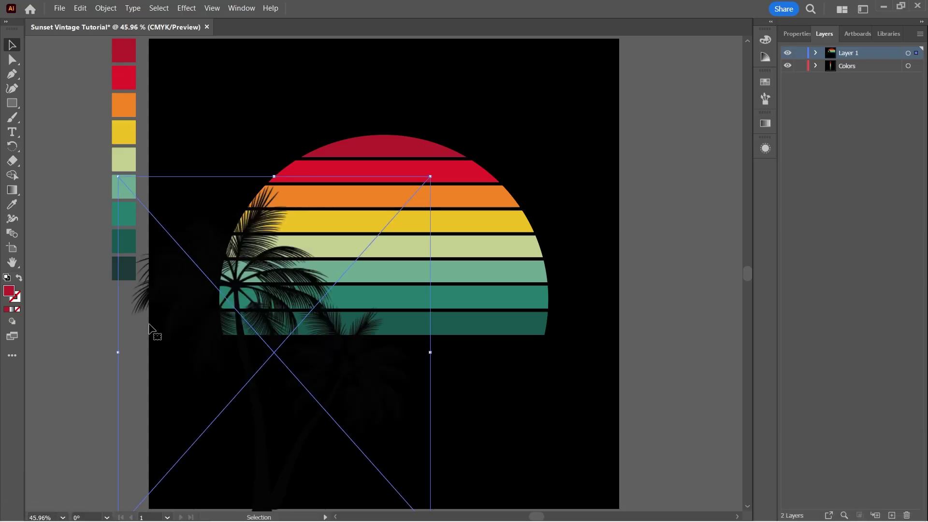
drag(240, 411, 376, 261)
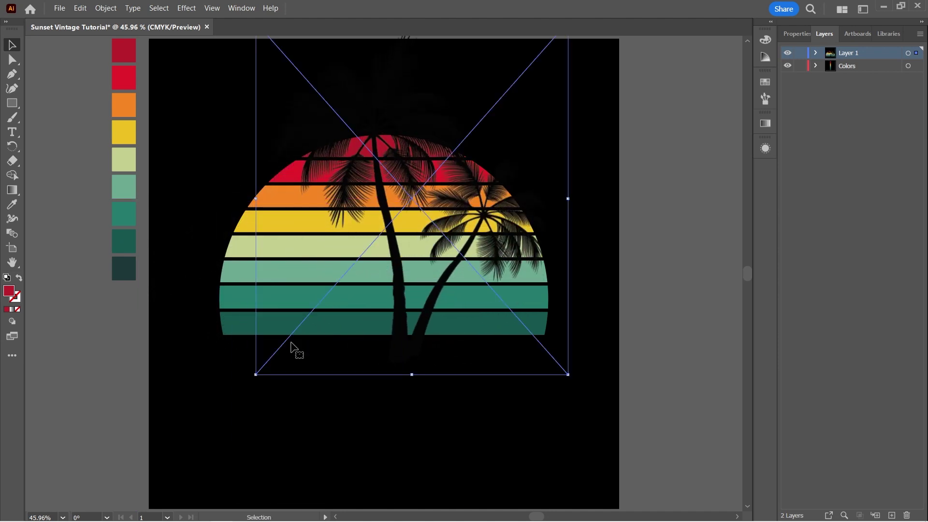
drag(255, 372, 296, 331)
mouse_move(383, 215)
mouse_down()
mouse_move(375, 201)
mouse_move(379, 217)
mouse_up()
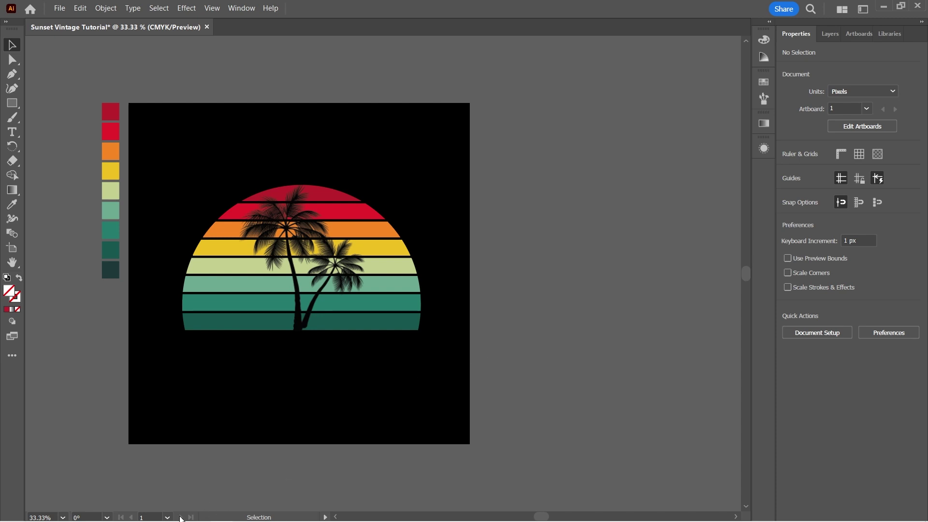
Place the texture - sunset vintage image over the sun, rotated 90° and covering its left and middle parts.
mouse_move(181, 521)
click(221, 512)
mouse_move(227, 518)
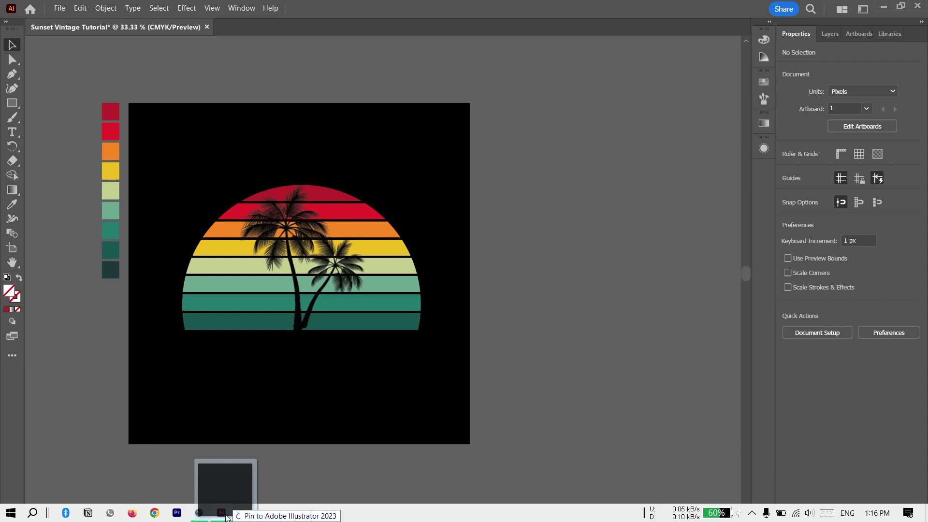
drag(228, 519, 410, 245)
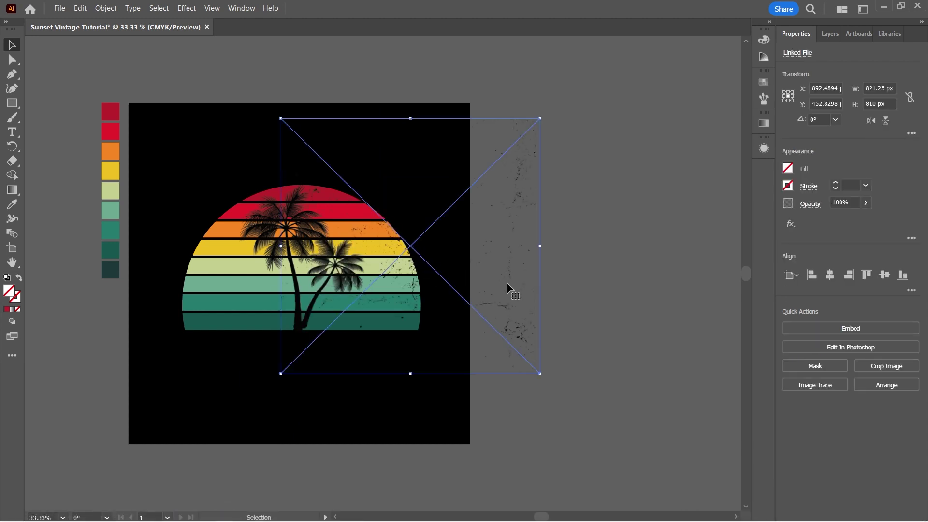
drag(520, 320, 448, 288)
drag(471, 288, 486, 276)
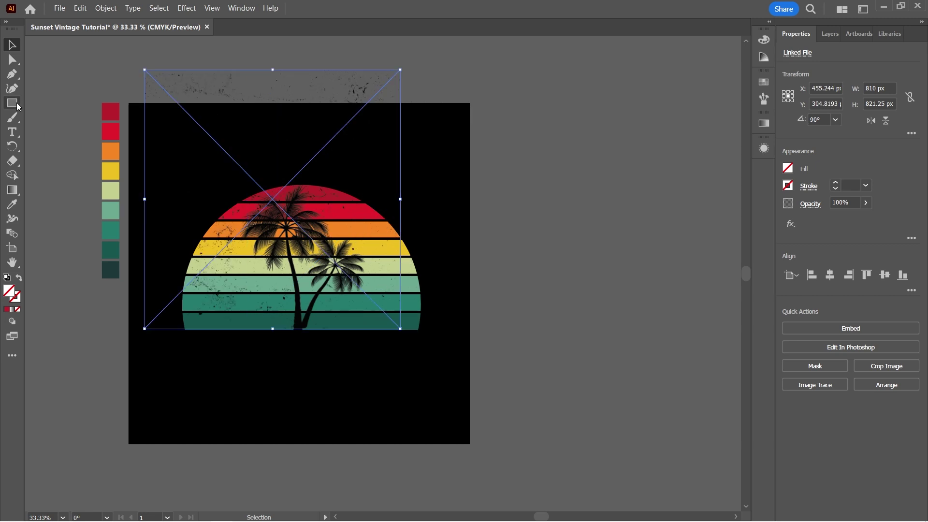
Draw an unfilled circle about 723 px in diameter from the sun's lower middle past the artboard's lower right corner.
click(17, 103)
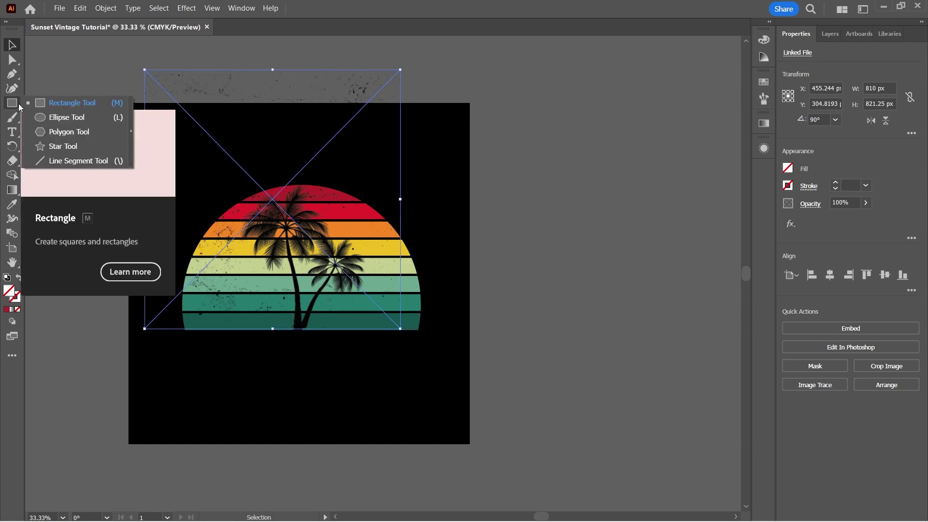
click(45, 121)
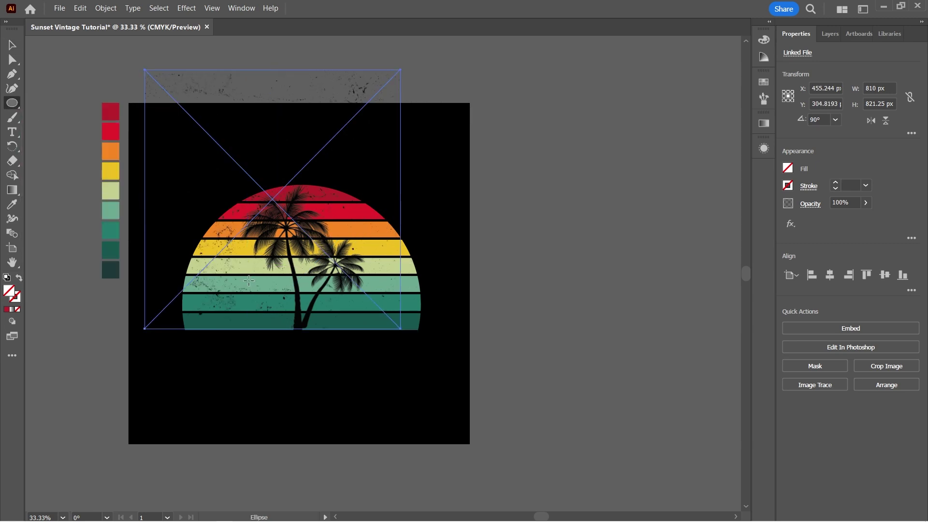
drag(261, 284, 489, 428)
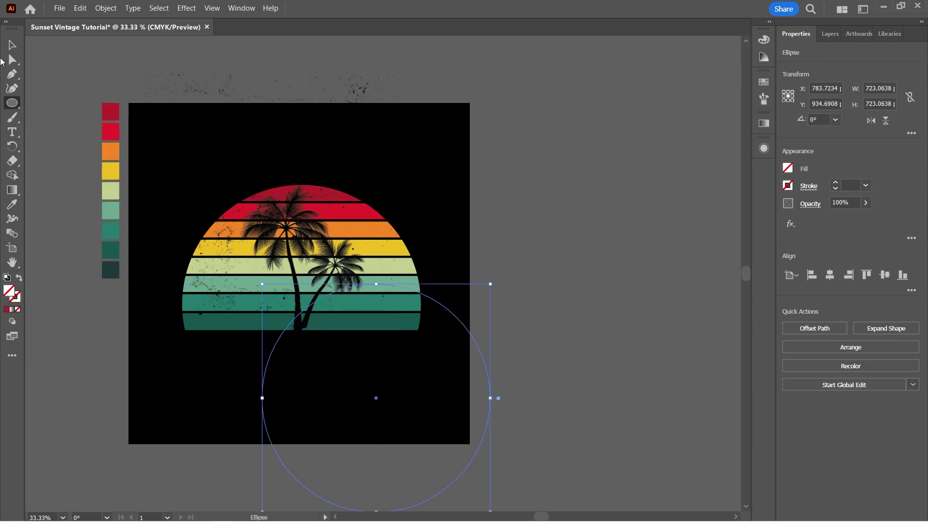
Give the unfilled circle a red 11 pt stroke and fit it onto the sun's round outline.
key(v)
click(15, 296)
click(7, 309)
click(836, 184)
click(836, 182)
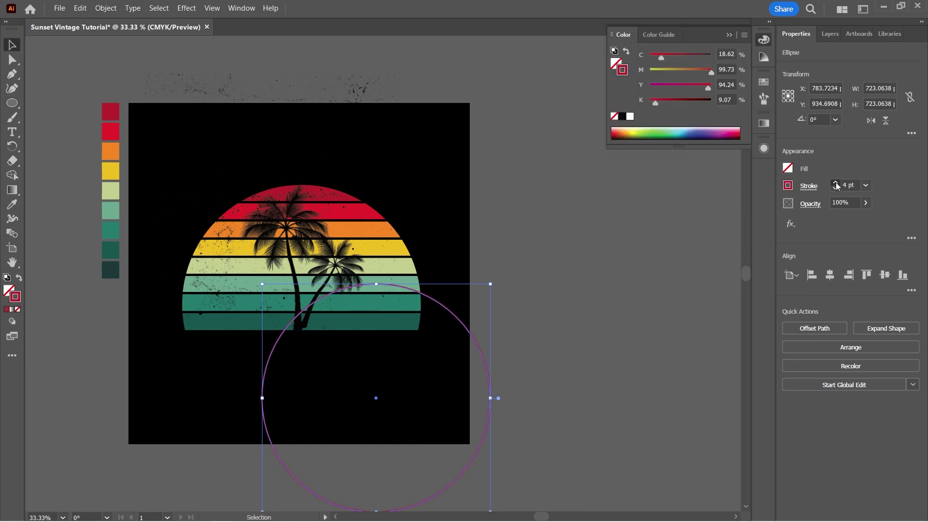
click(836, 183)
click(836, 183)
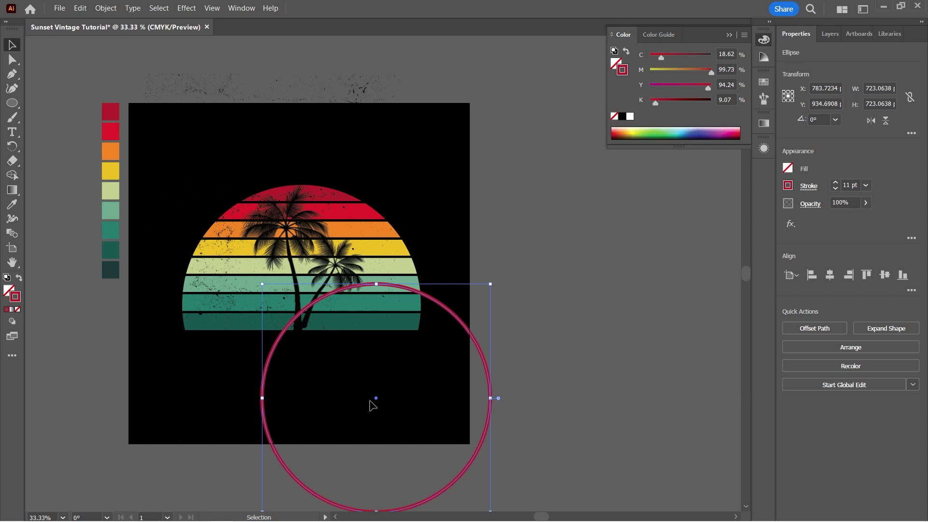
drag(374, 403, 302, 301)
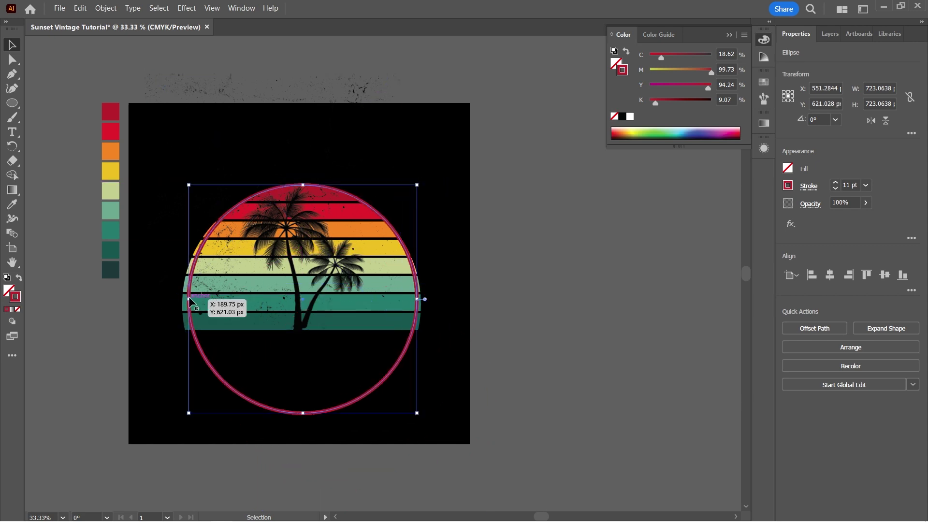
mouse_move(188, 300)
mouse_down()
mouse_move(145, 203)
mouse_move(186, 302)
mouse_up()
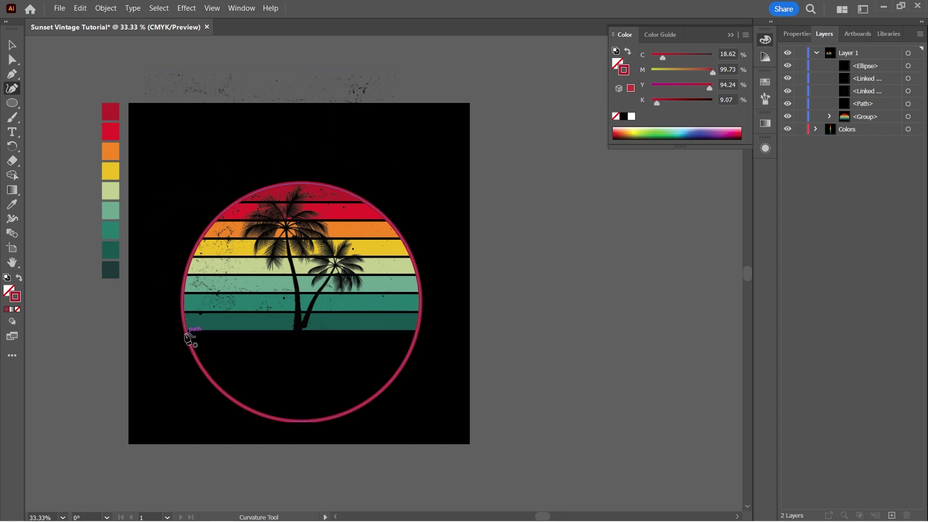
Add anchor points to the circle at both ends of the sun's flat base and delete its bottom anchor point.
click(186, 333)
click(186, 332)
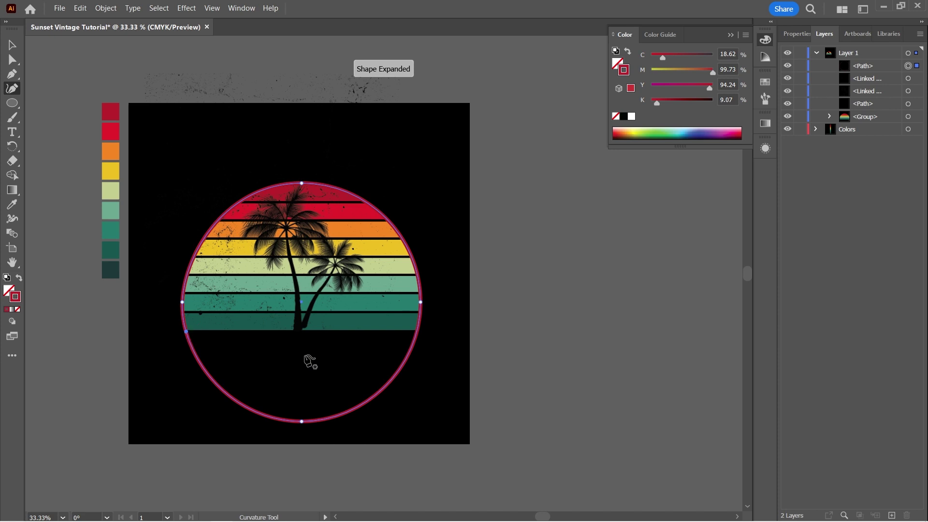
click(417, 331)
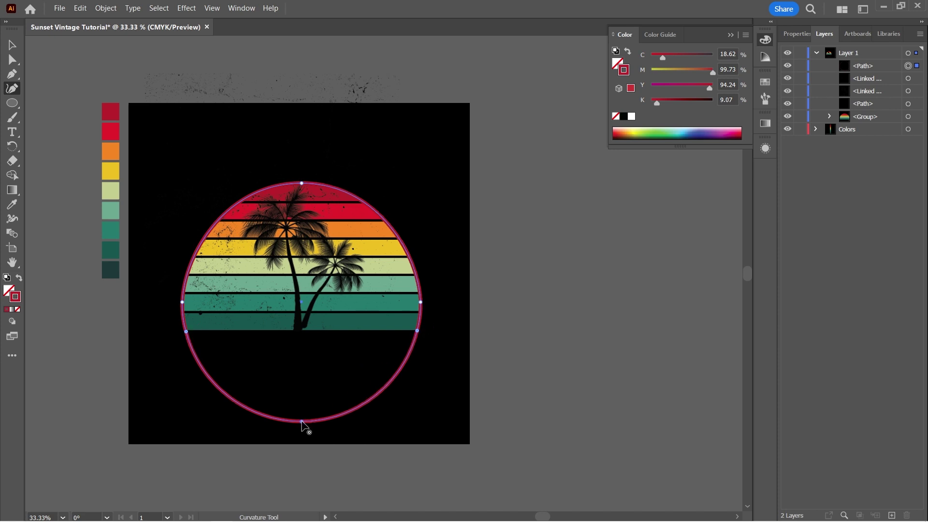
click(302, 422)
key(Delete)
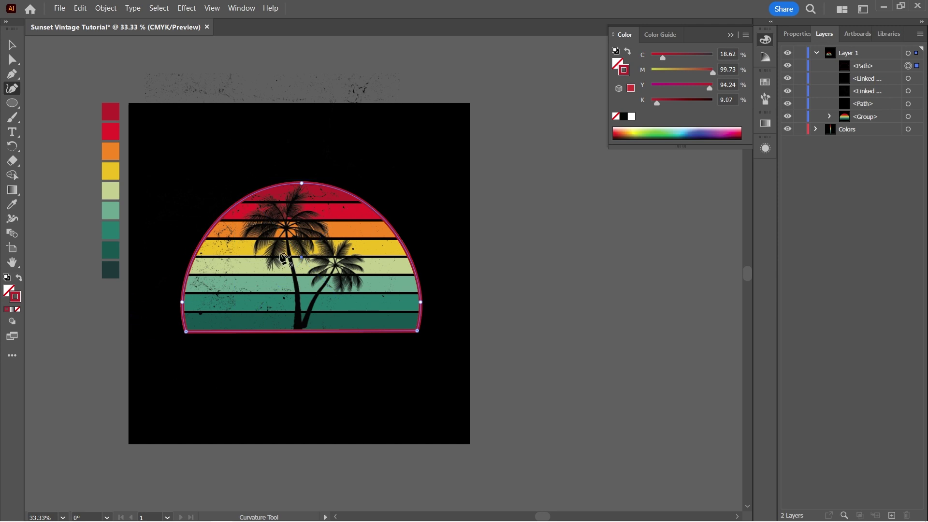
Clip the texture image with the sun-shaped path and shift the whole sun artwork slightly left and down on the artboard.
click(9, 46)
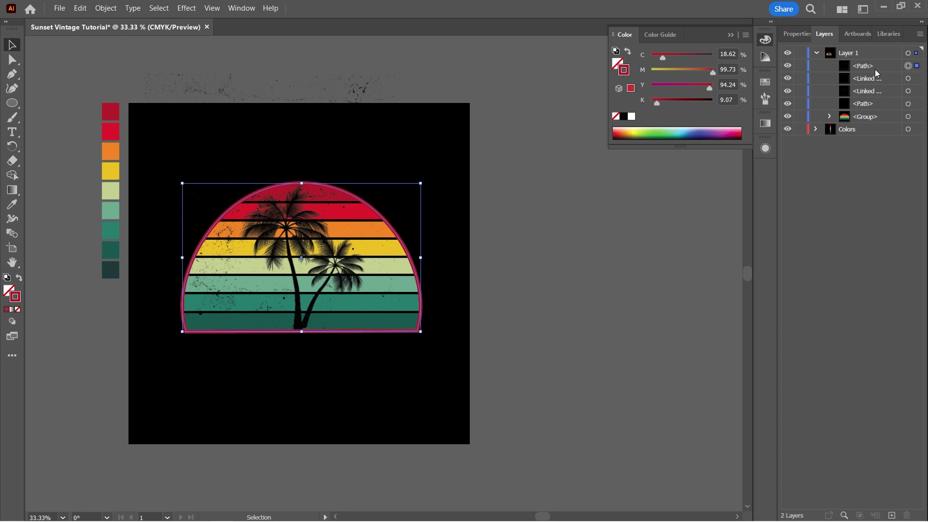
shift+click(909, 78)
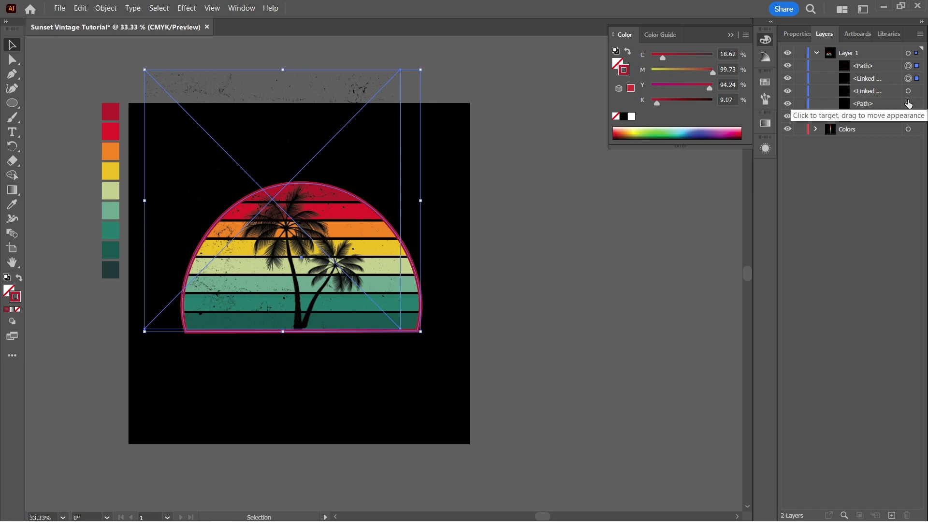
key(ctrl+7)
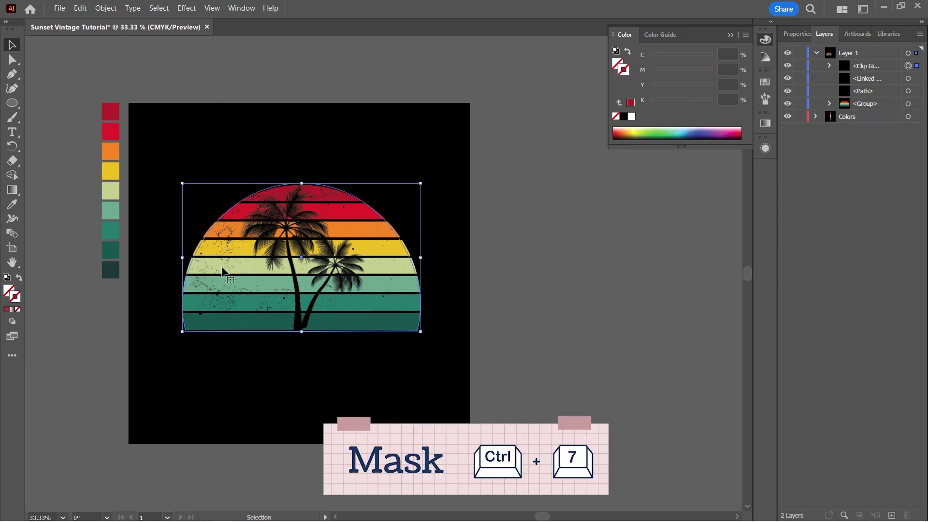
drag(216, 155, 375, 323)
mouse_move(324, 295)
mouse_down()
mouse_move(635, 316)
mouse_move(630, 301)
mouse_move(348, 278)
mouse_move(304, 290)
mouse_move(312, 288)
mouse_up()
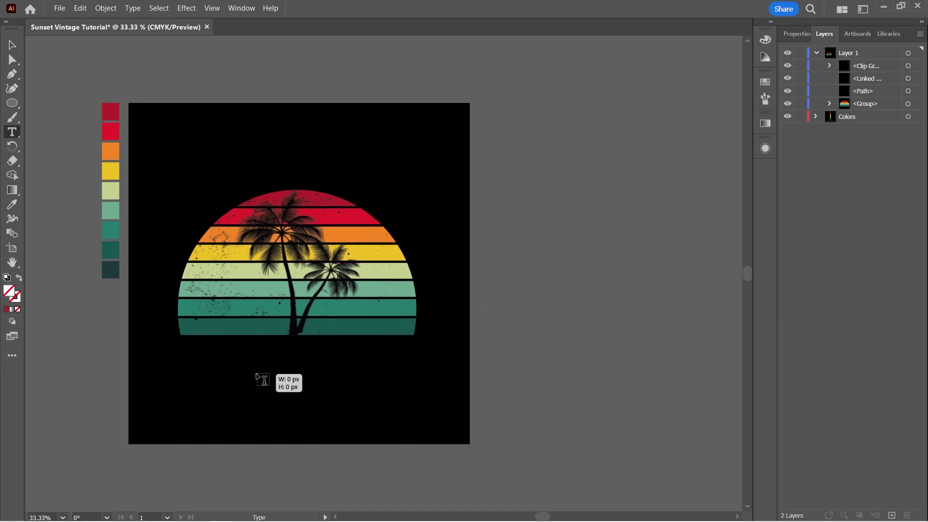
Add the text "Enjoy the summer" on the black area below the sun.
click(265, 381)
text(E)
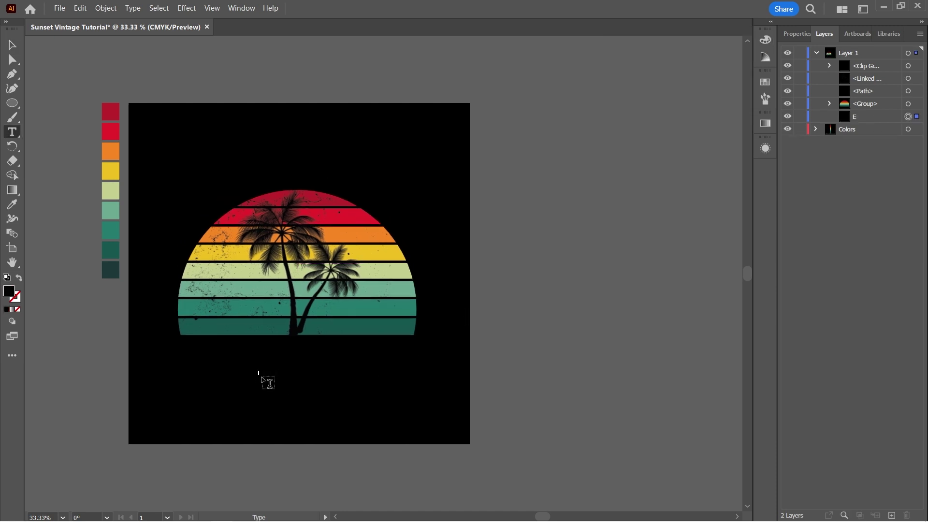
text(njoy the)
key(Escape)
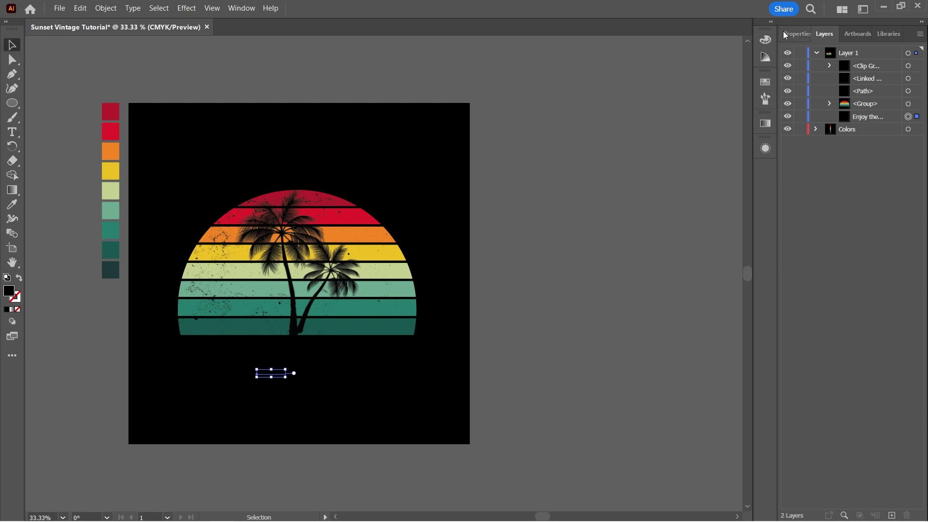
Fill the caption with a light beige tint and scale it to about the sun's width, directly below its base.
click(797, 33)
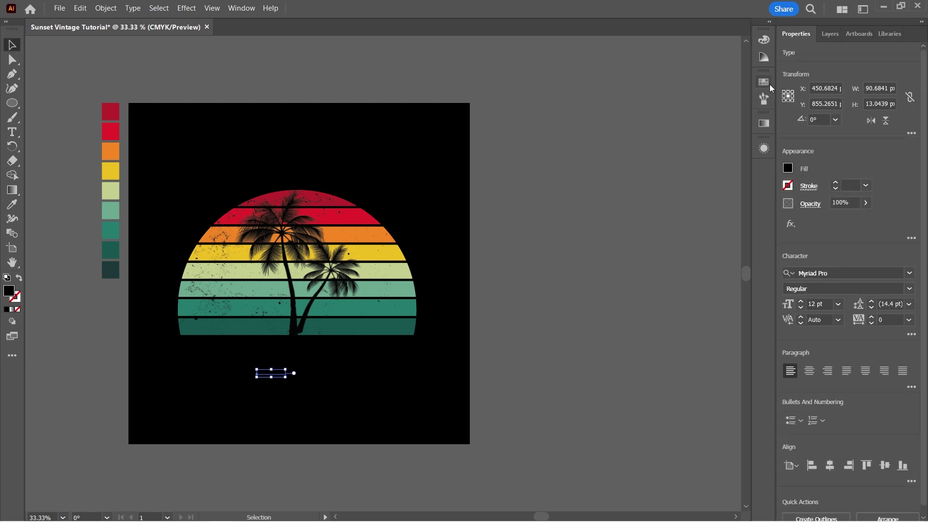
click(763, 57)
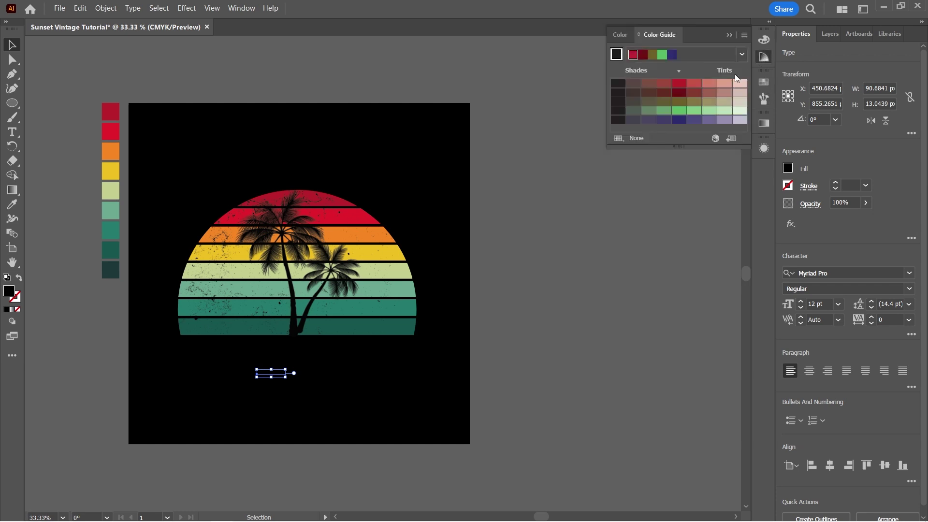
click(739, 102)
drag(285, 377, 415, 385)
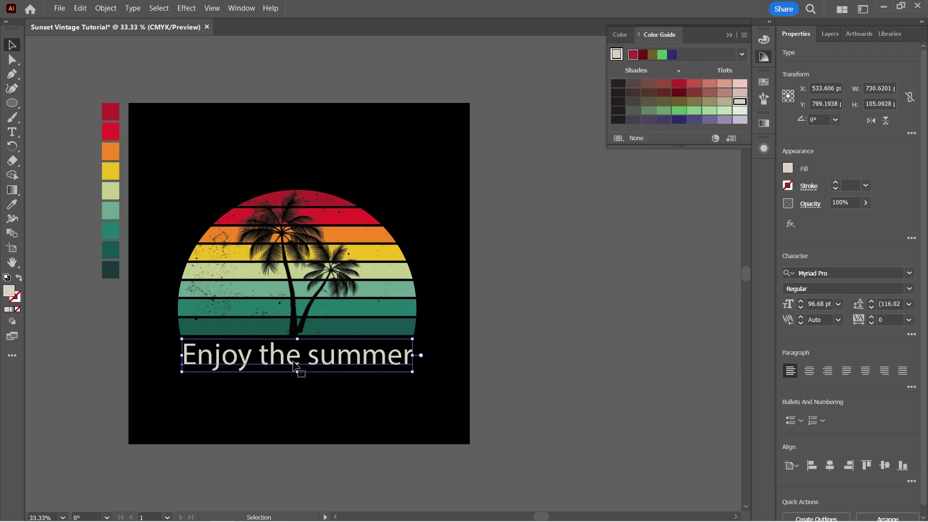
Set the caption "Enjoy the Summer" in the Pacifico Regular font.
click(909, 274)
key(Down)
key(Down)
key(Down)
key(Down)
key(Down)
key(Down)
key(Down)
key(Down)
key(Down)
key(Down)
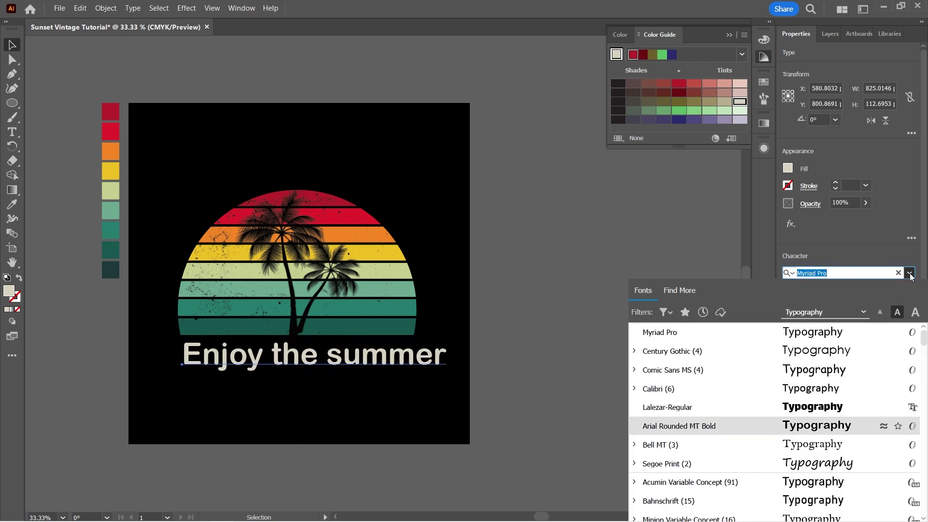
key(Down)
key(Return)
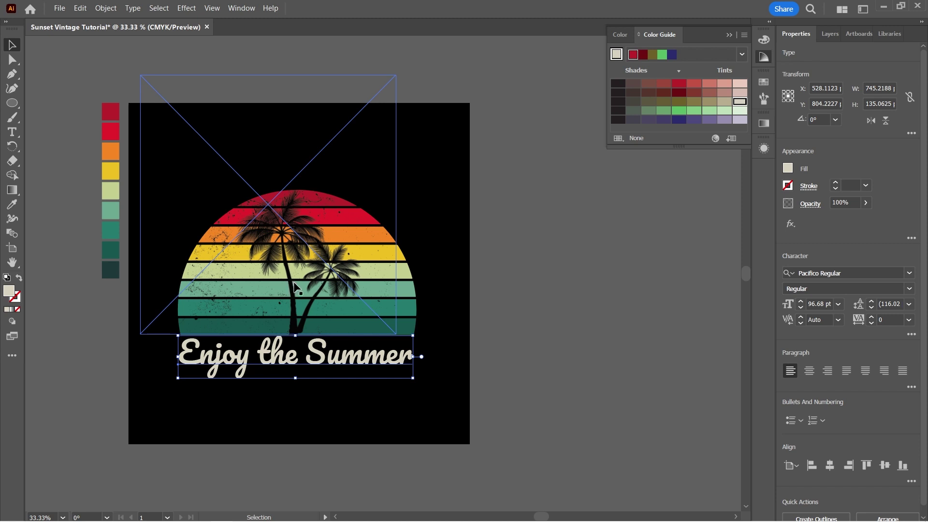
Draw a circle about 808 px in diameter around the sun, centred on it, and deselect it.
key(l)
drag(297, 278, 537, 511)
key(v)
drag(420, 372, 311, 288)
drag(415, 427, 447, 438)
key(ctrl+shift+a)
Turn the large circle into a type path starting on its left side and enter "Go to Beach" along it.
key(t)
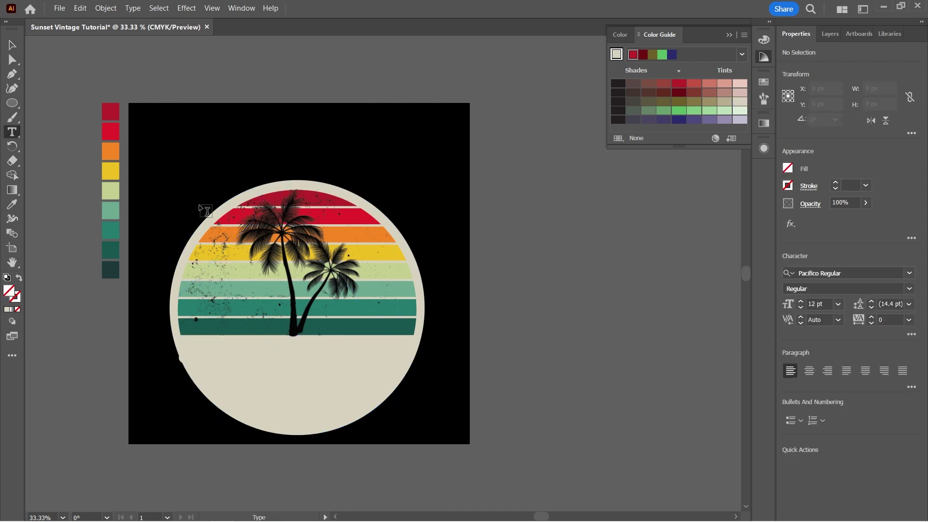
drag(12, 132, 82, 154)
click(171, 280)
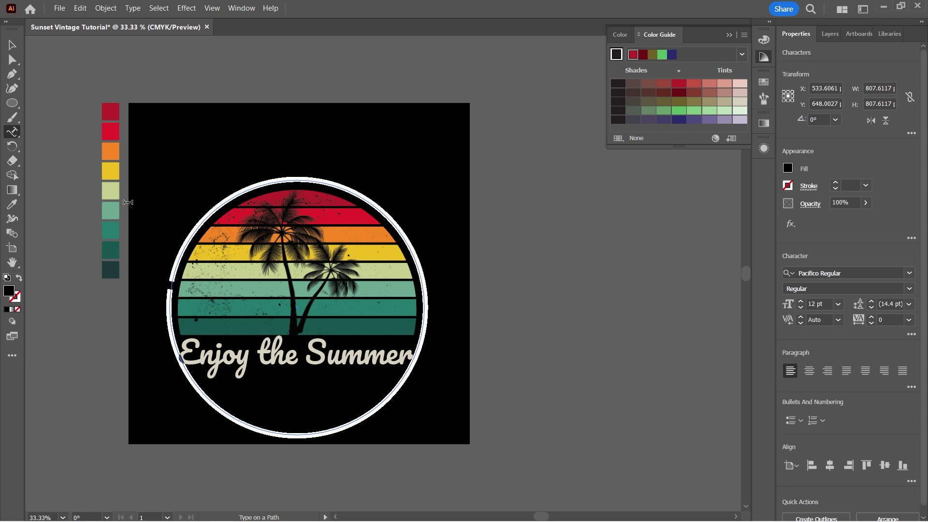
text(Go to Beach)
Set the text on the circle to 95 pt with a pale pink fill and replace its wording with "Enjoy the Summer".
click(801, 301)
click(801, 301)
drag(800, 302, 801, 303)
click(801, 305)
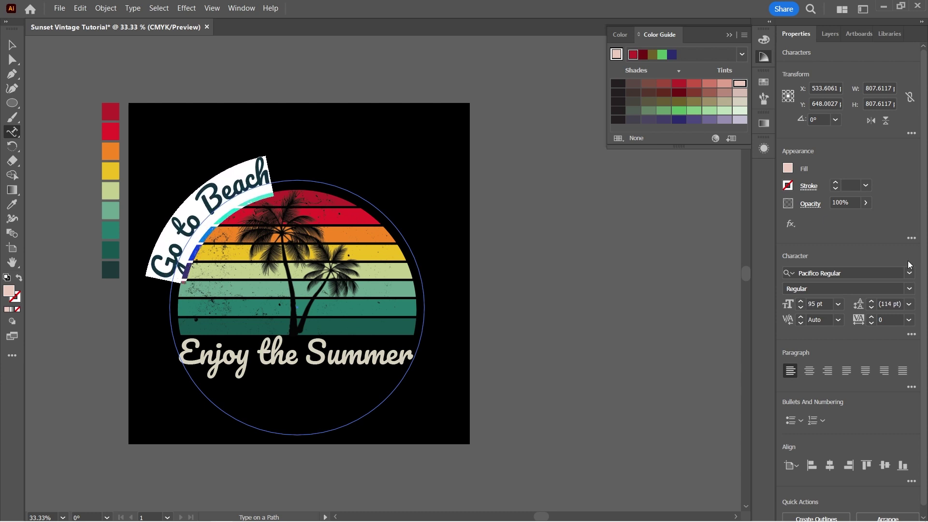
text(tnjo)
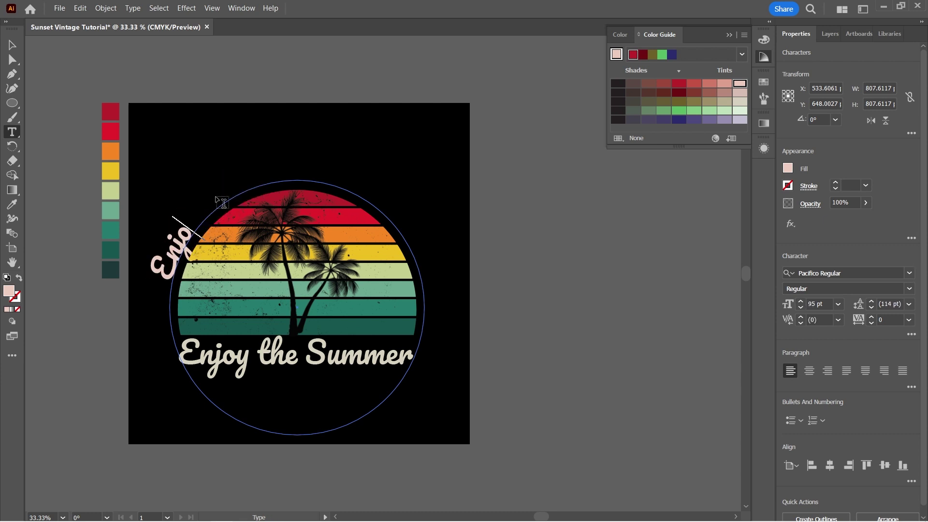
text(y the Summer)
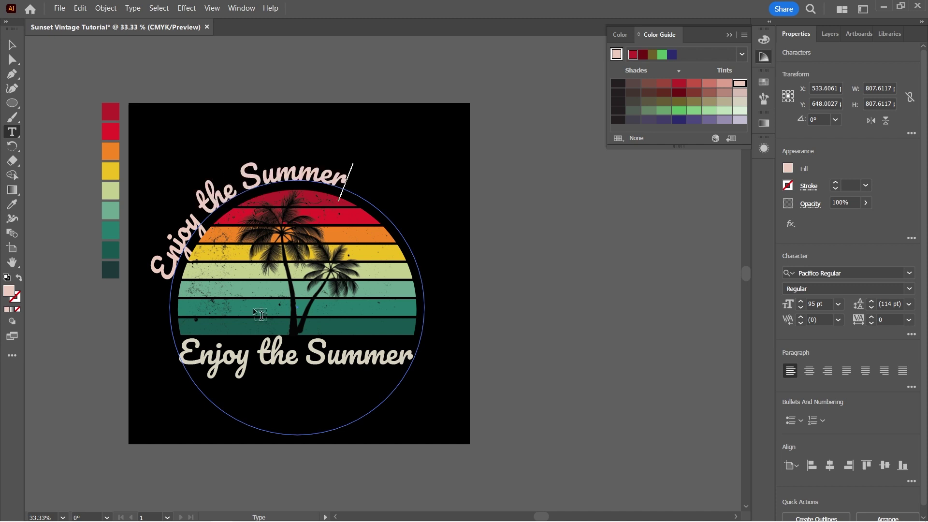
Replace the straight caption with "Go to Beach", enlarge it to about 144 pt to span the sun's width, and recolour it cream.
triple_click(290, 355)
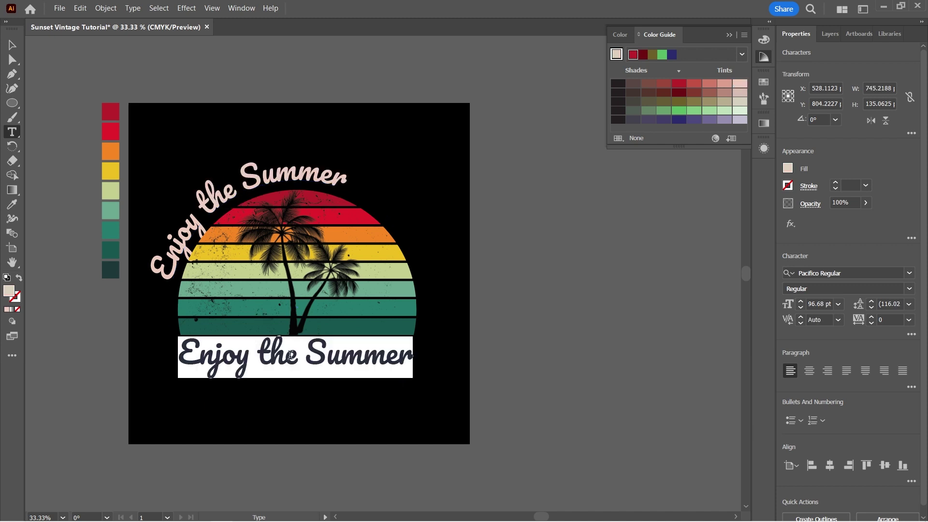
text(Go to Beach)
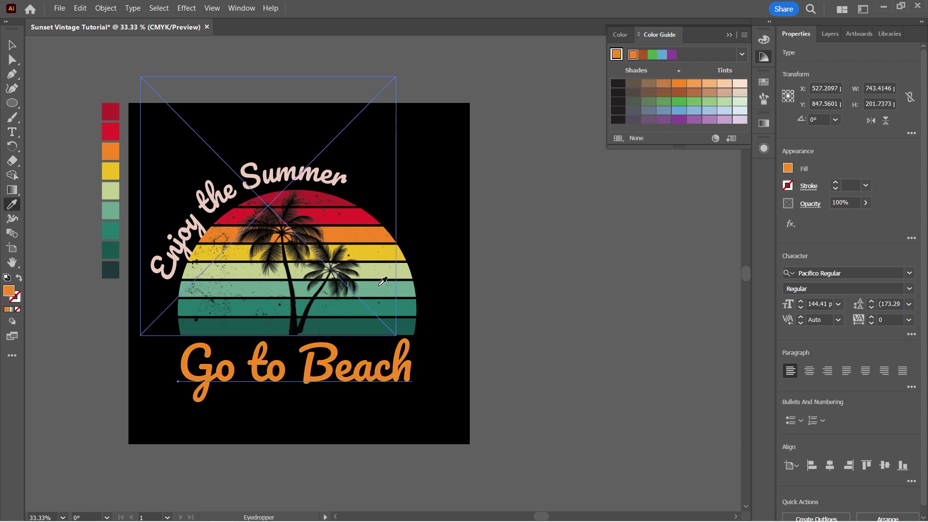
click(381, 284)
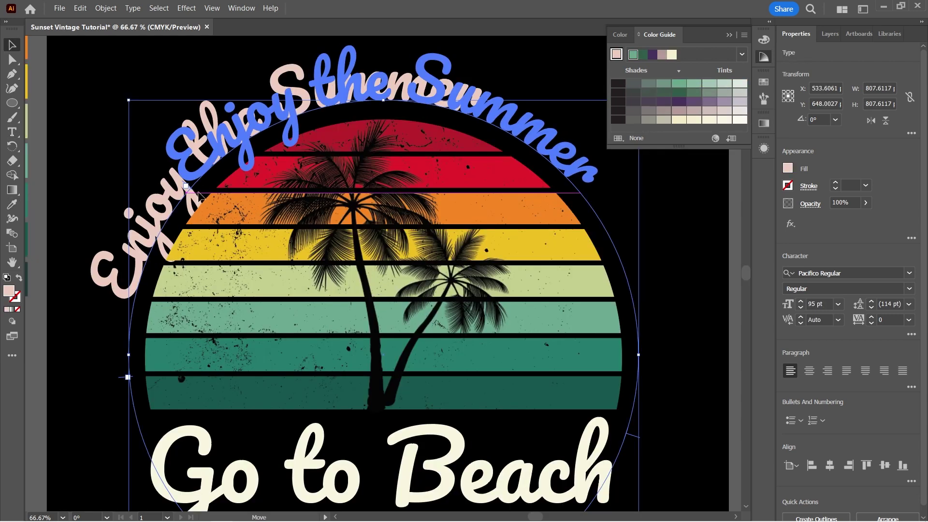
Slide the curved "Enjoy the Summer" text along its circle to centre it above the sun and fill it with a cream tint.
drag(198, 193, 199, 191)
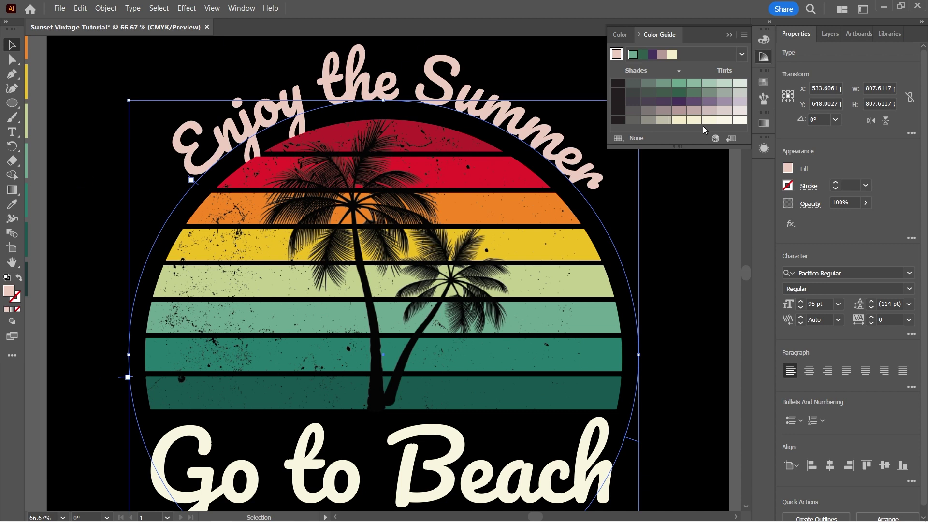
click(726, 120)
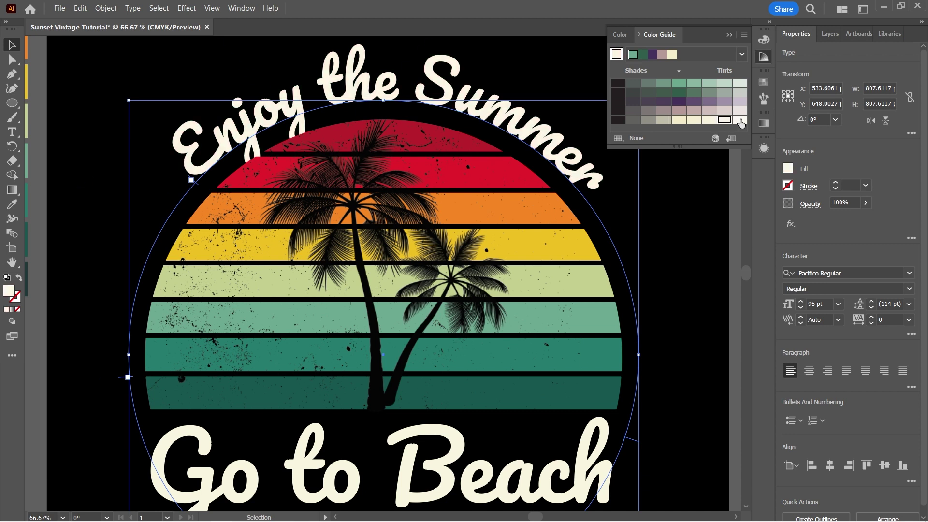
click(709, 120)
click(45, 83)
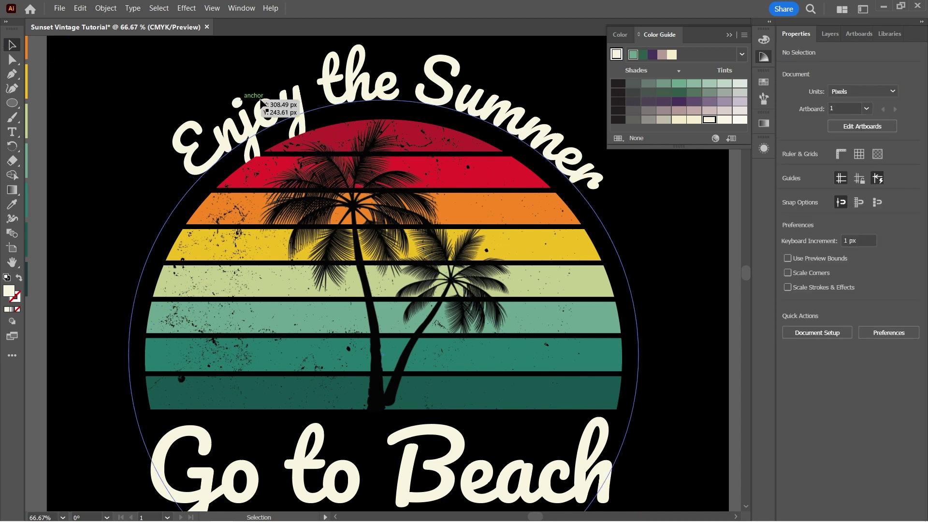
key(ctrl+0)
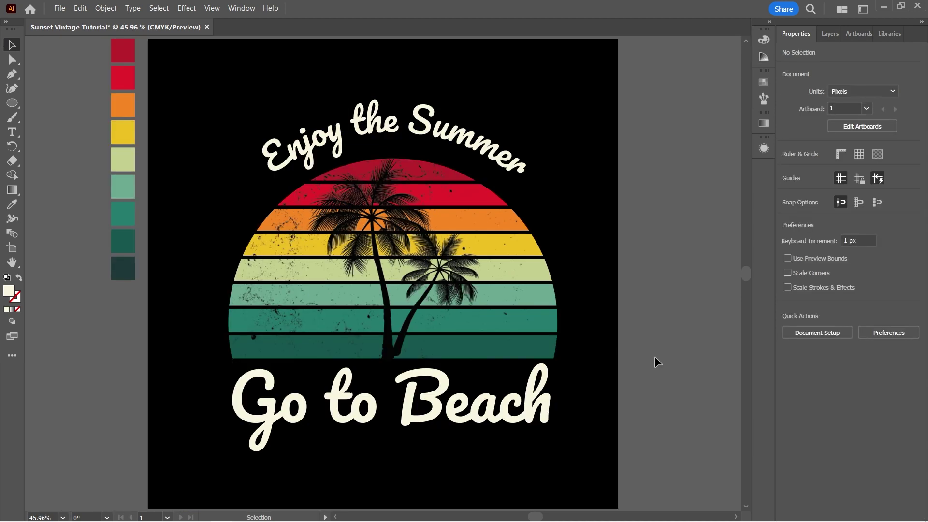